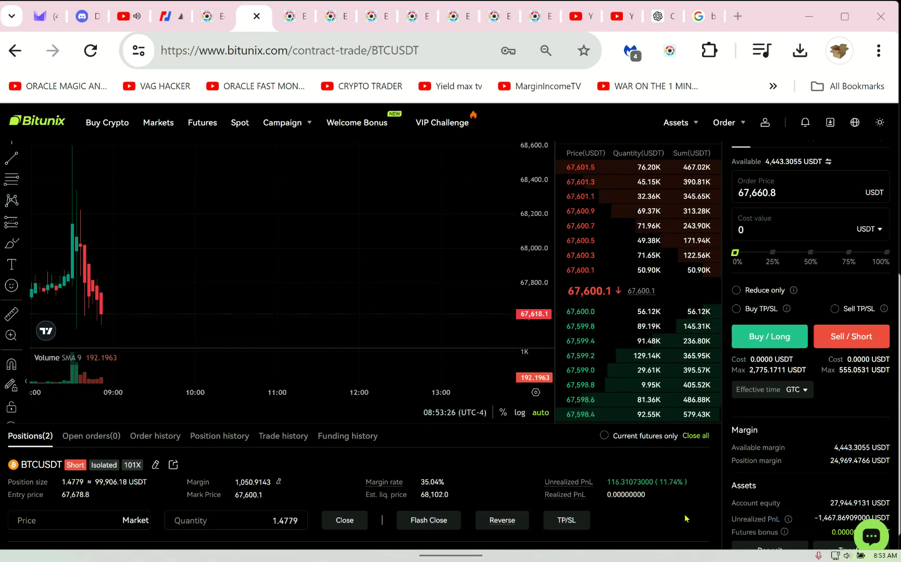
Step: Review the BTCUSDT short's margin rate and liquidation price figures
scroll(794, 485, "down", 3)
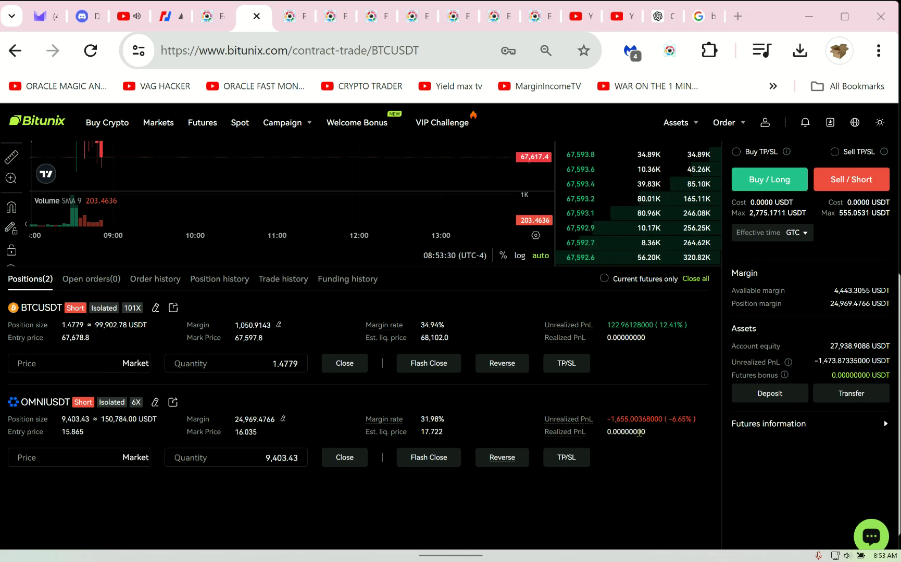
scroll(688, 440, "up", 3)
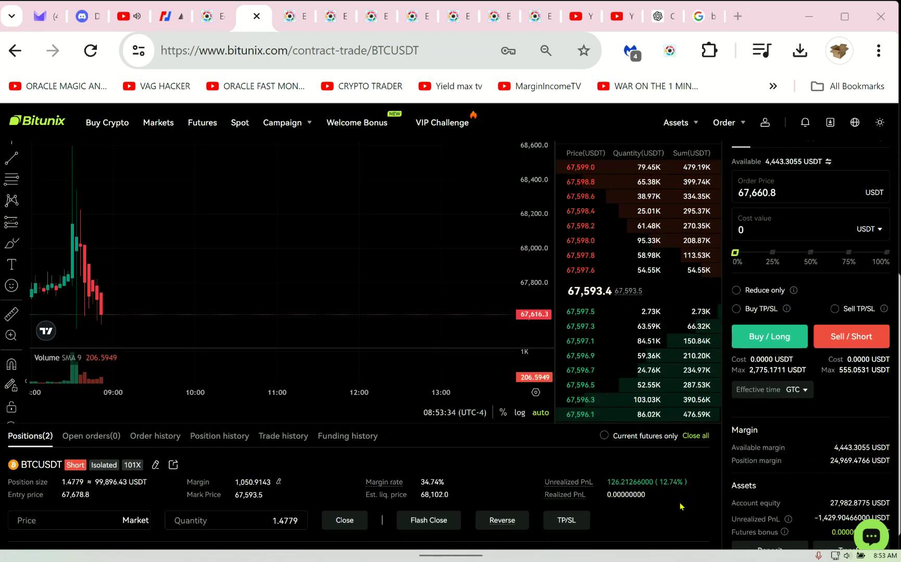
scroll(681, 506, "up", 2)
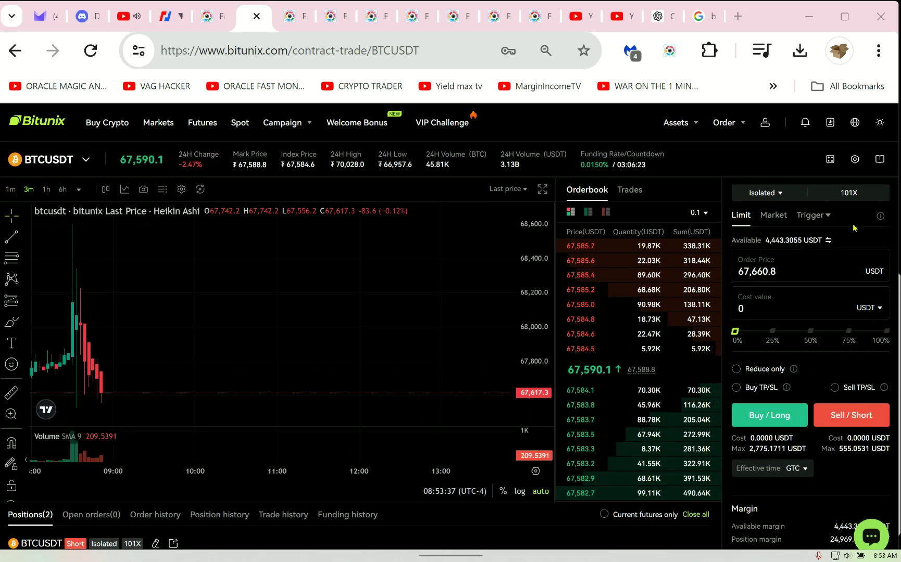
scroll(828, 295, "down", 4)
scroll(675, 386, "up", 2)
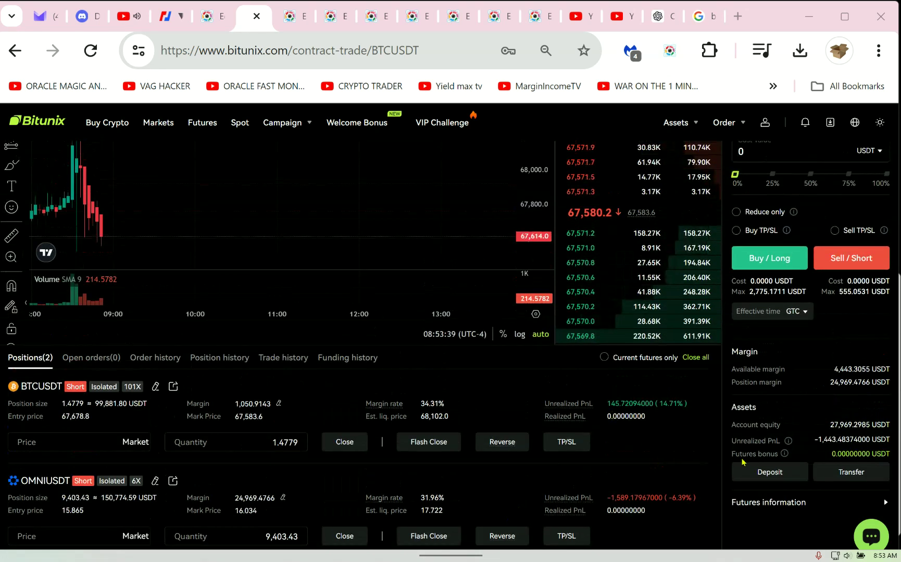
scroll(743, 462, "up", 2)
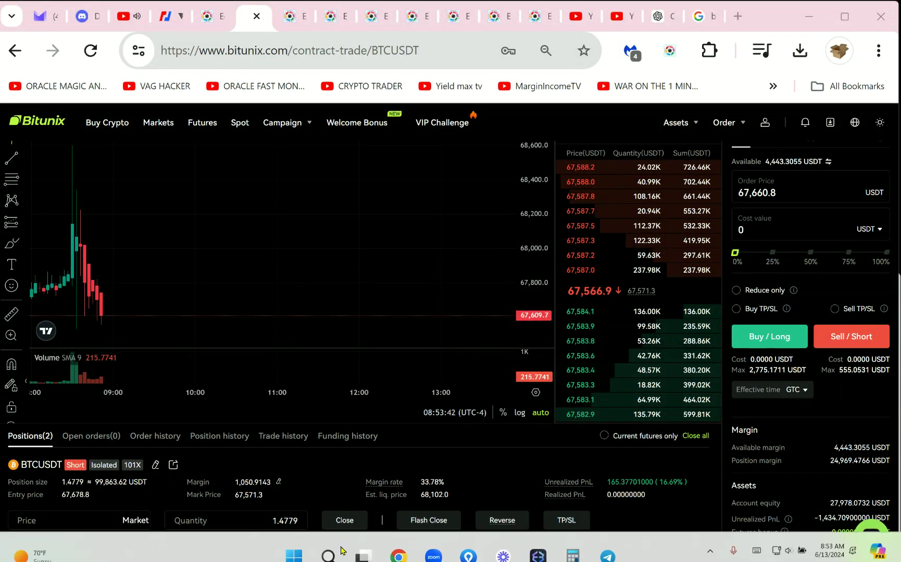
left_click_drag(414, 501, 455, 498)
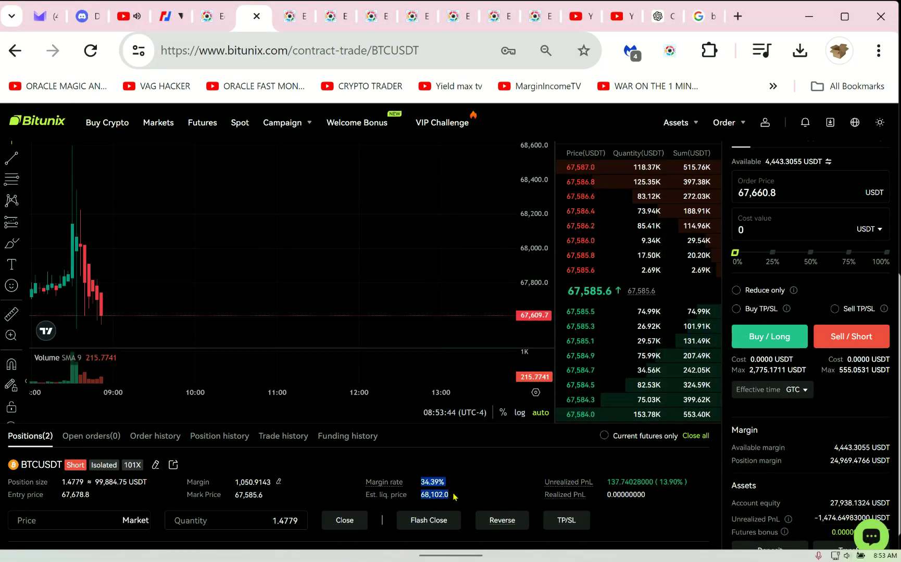
left_click(468, 504)
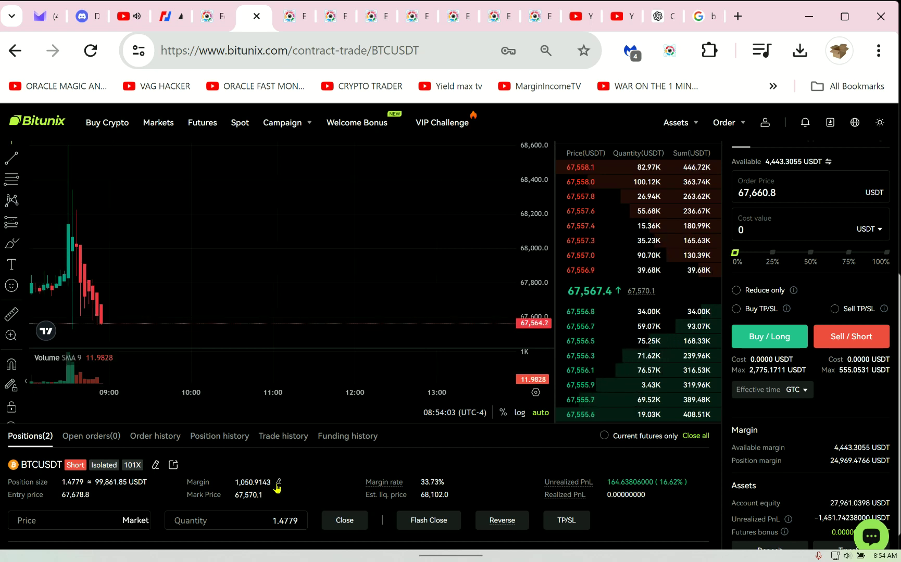
Step: Lower the BTCUSDT short's leverage from 101x to 49x
left_click(154, 466)
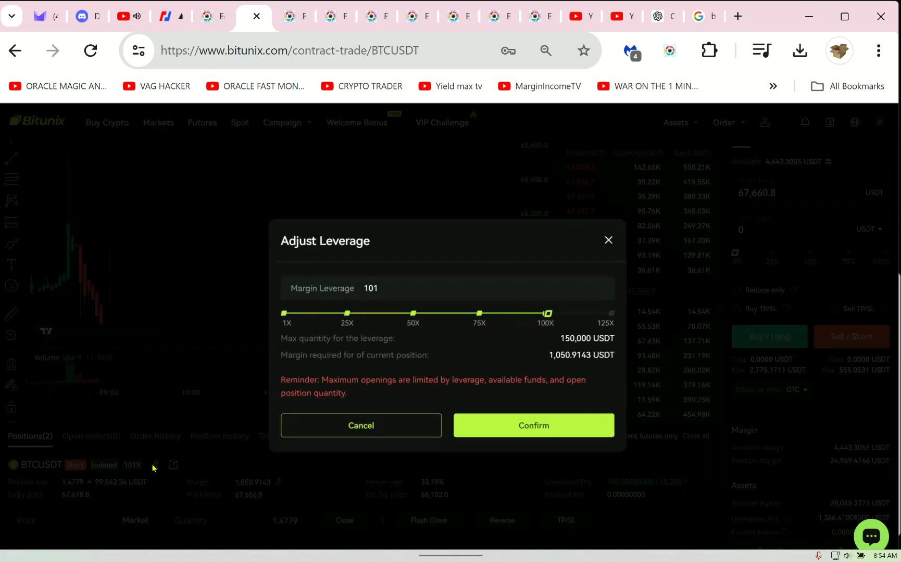
left_click(414, 314)
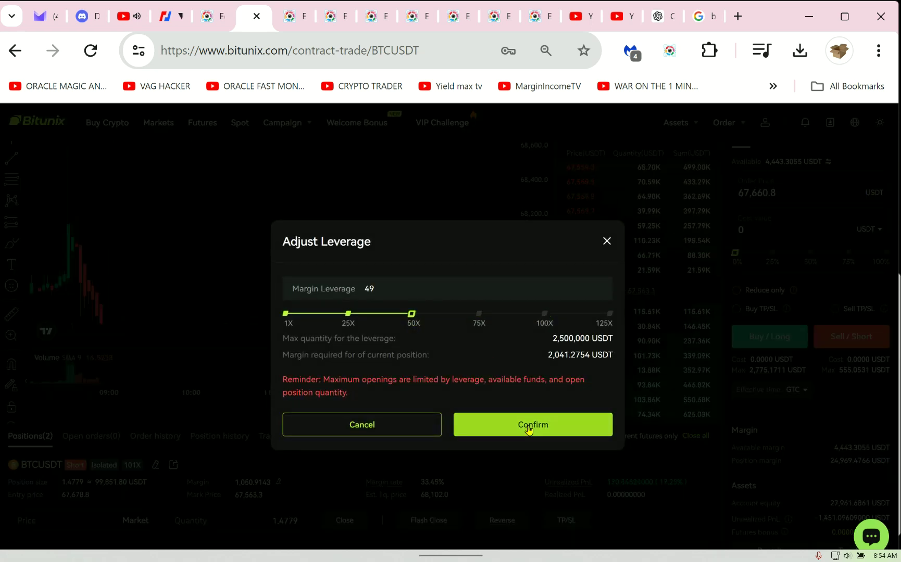
left_click(528, 429)
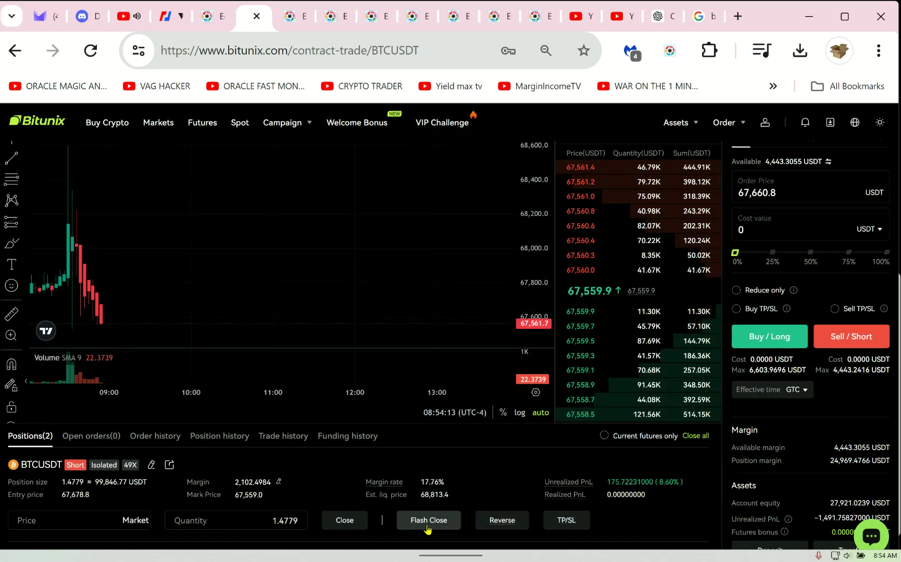
Step: Flash Close the entire BTCUSDT short at market
left_click_drag(427, 528, 443, 496)
left_click(465, 501)
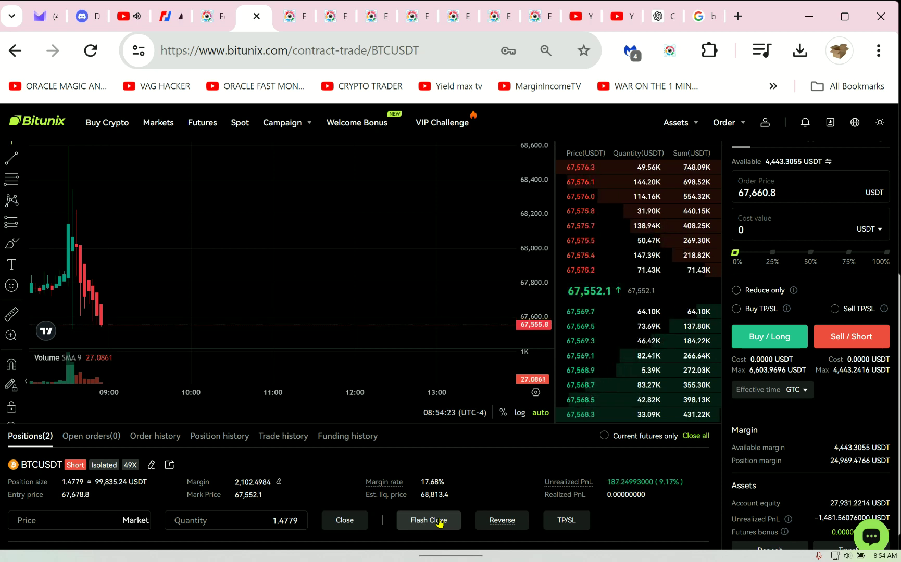
left_click(439, 523)
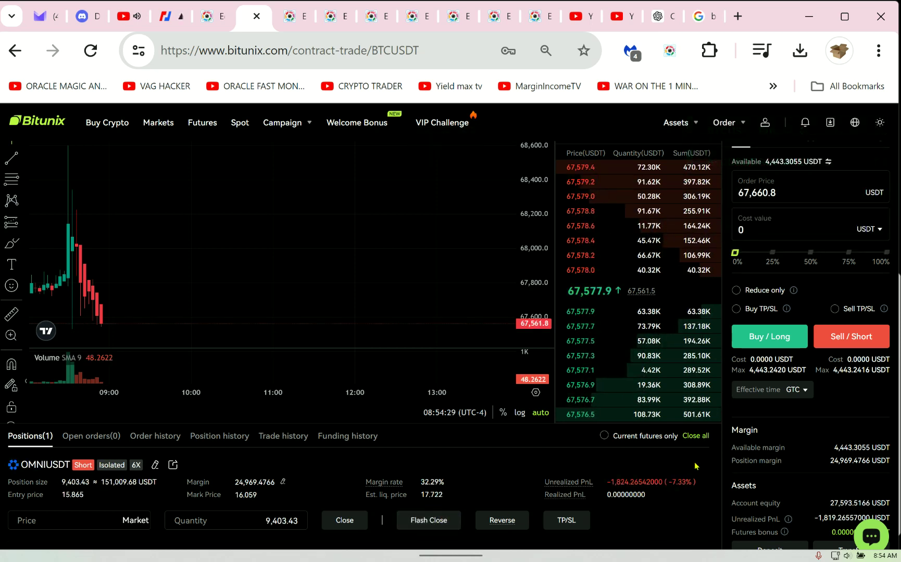
Step: Set the order form's BTCUSDT leverage from 49x to 99x isolated
scroll(711, 506, "up", 2)
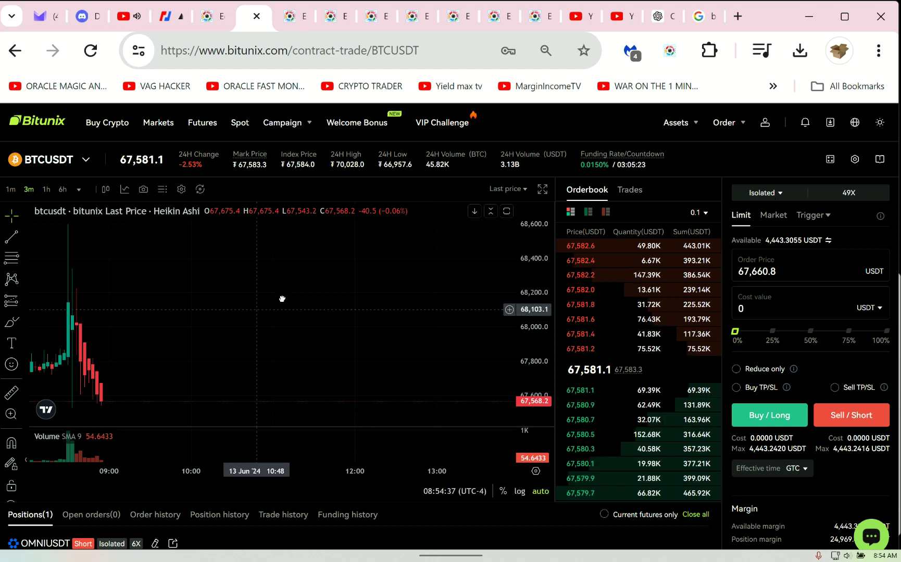
left_click_drag(281, 299, 319, 301)
left_click_drag(545, 239, 523, 298)
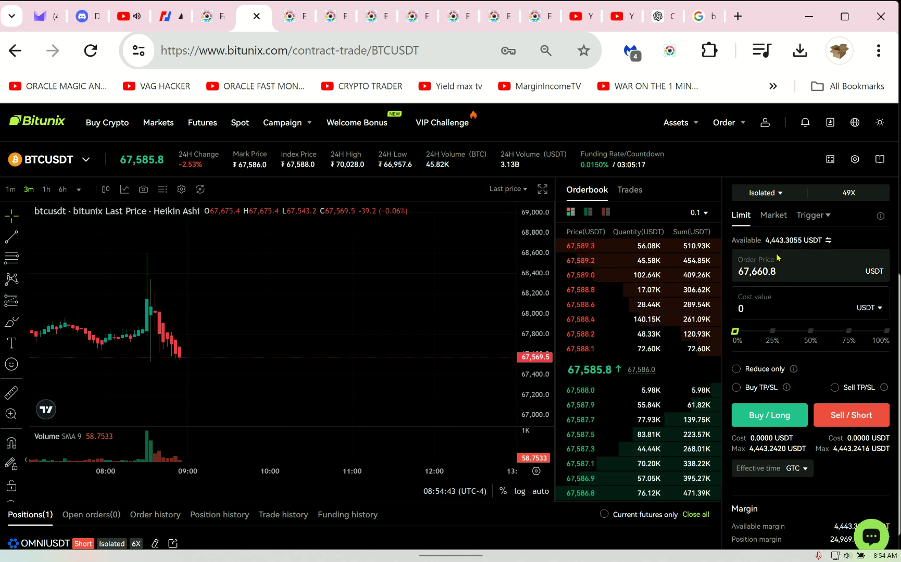
left_click(850, 193)
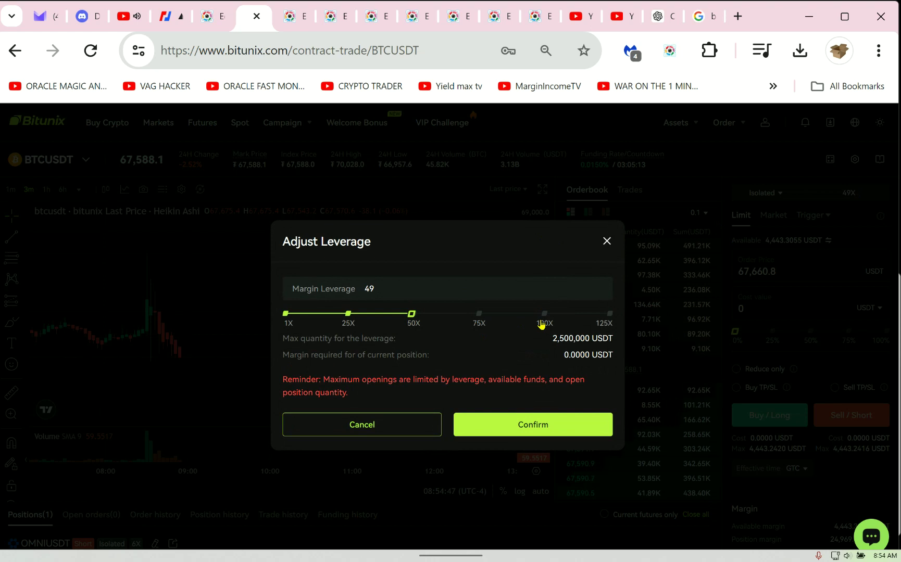
left_click(592, 420)
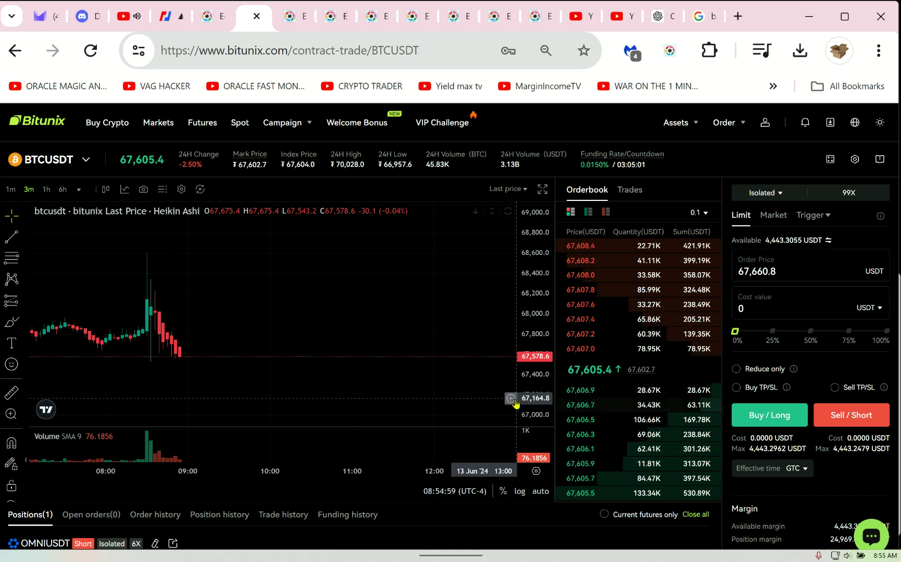
Step: On BitMEX, set the XBTUSD chart timeframe to 3-minute candles
left_click(165, 16)
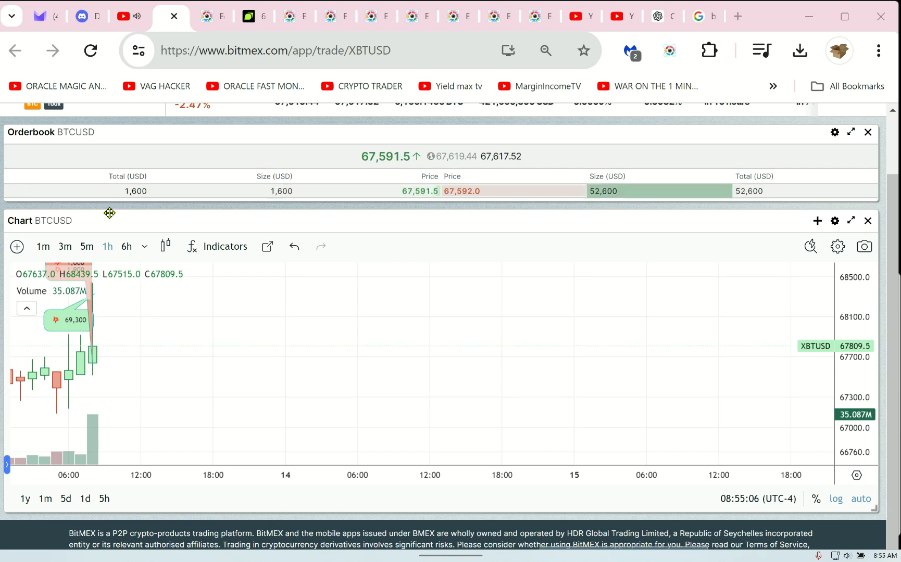
left_click(120, 250)
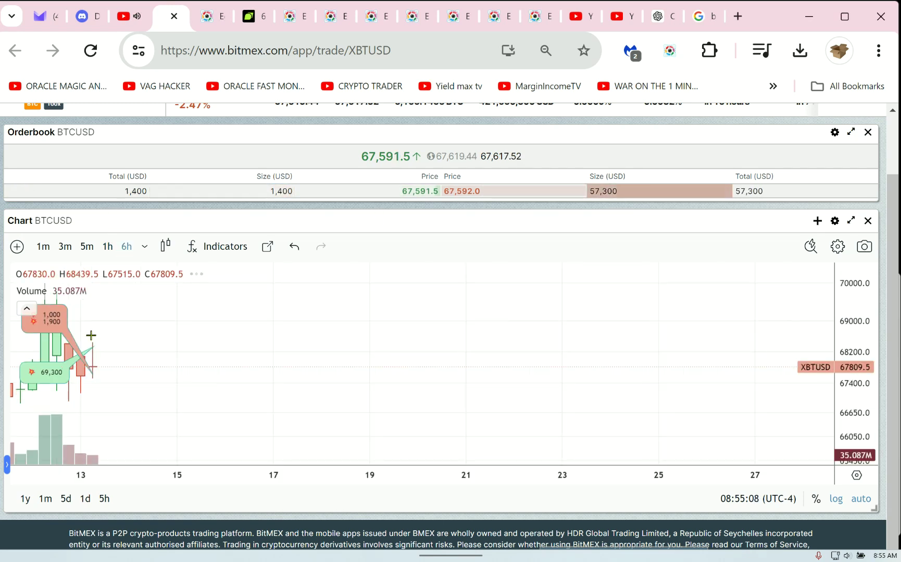
left_click(107, 247)
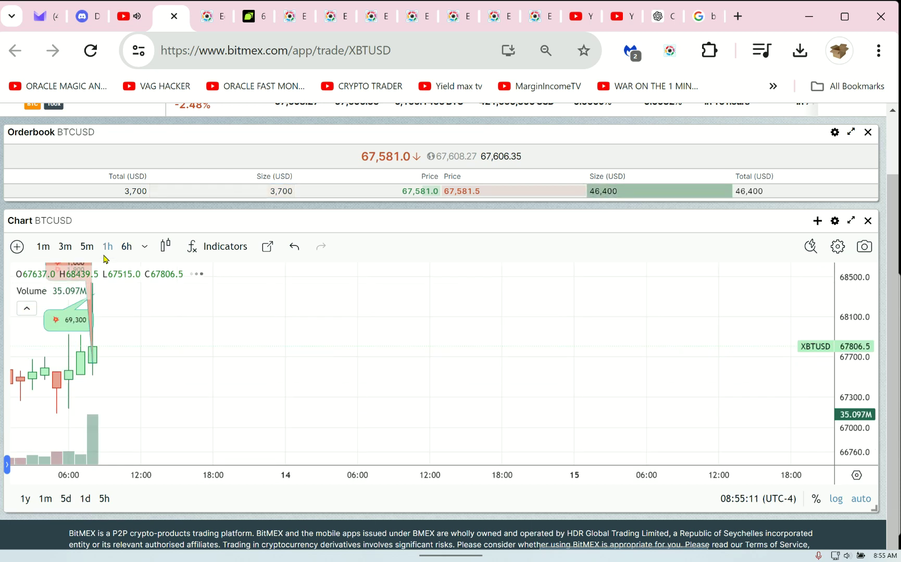
left_click(65, 246)
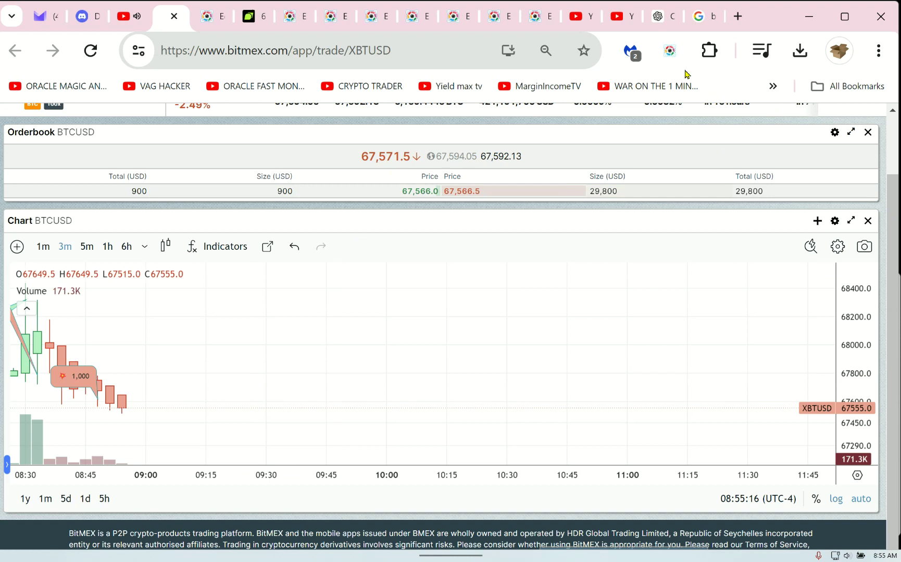
Step: Capture a full-page screenshot of the chart and return to Bitunix
left_click(668, 52)
left_click(667, 55)
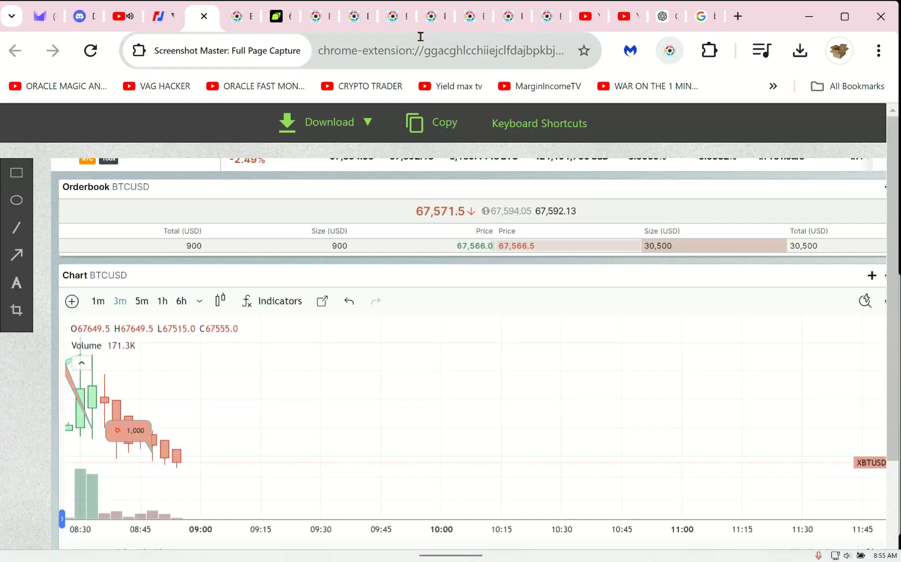
left_click(283, 25)
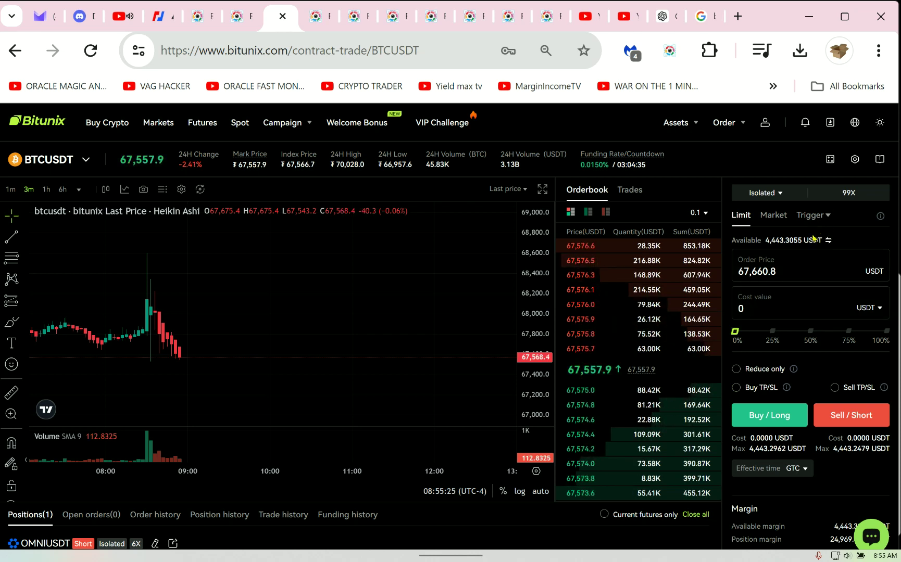
Step: Sort the Bitunix futures list by daily change, check BitMEX, then return to BTCUSDT
left_click(76, 162)
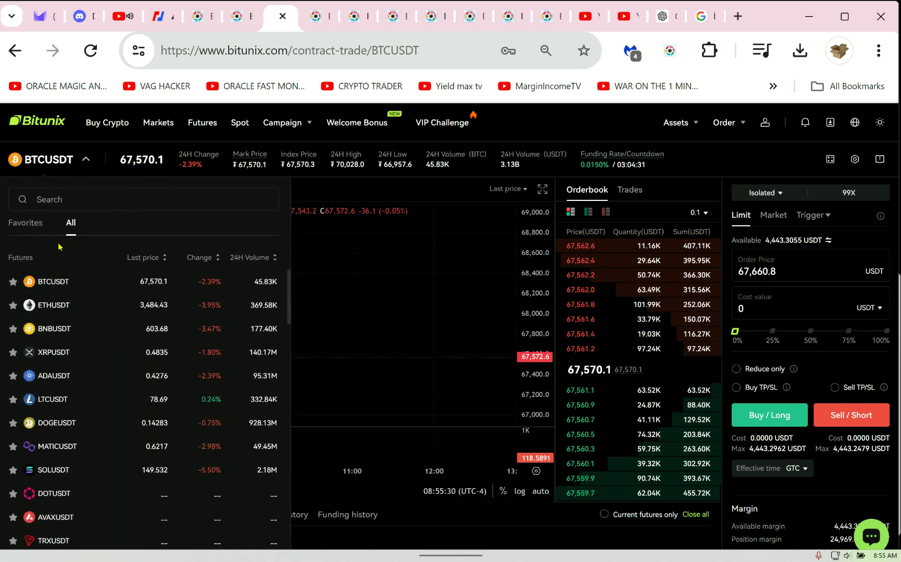
left_click(221, 262)
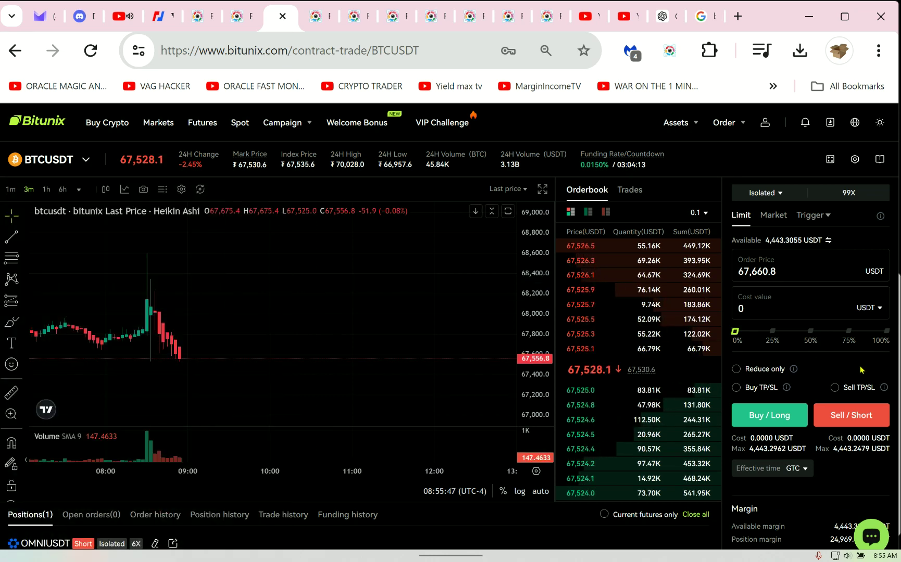
left_click(161, 16)
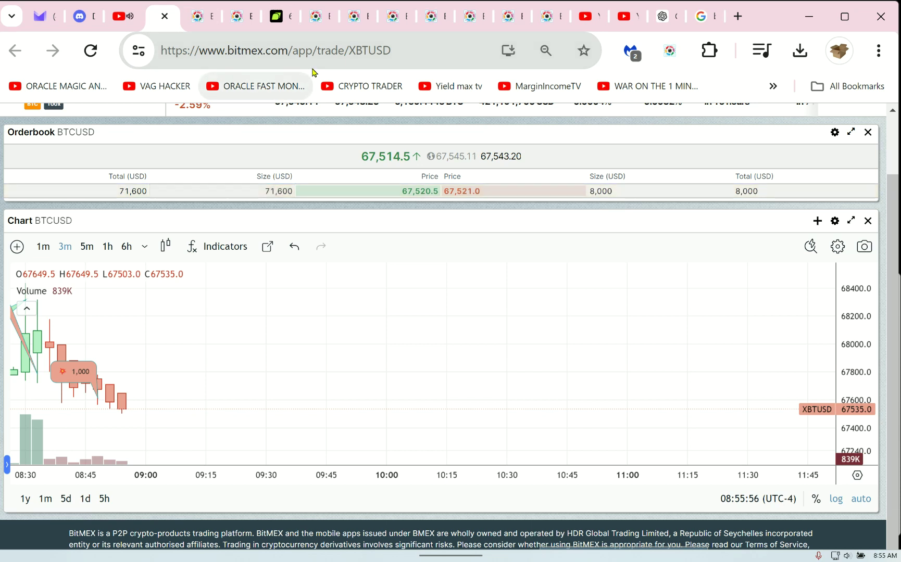
left_click(276, 16)
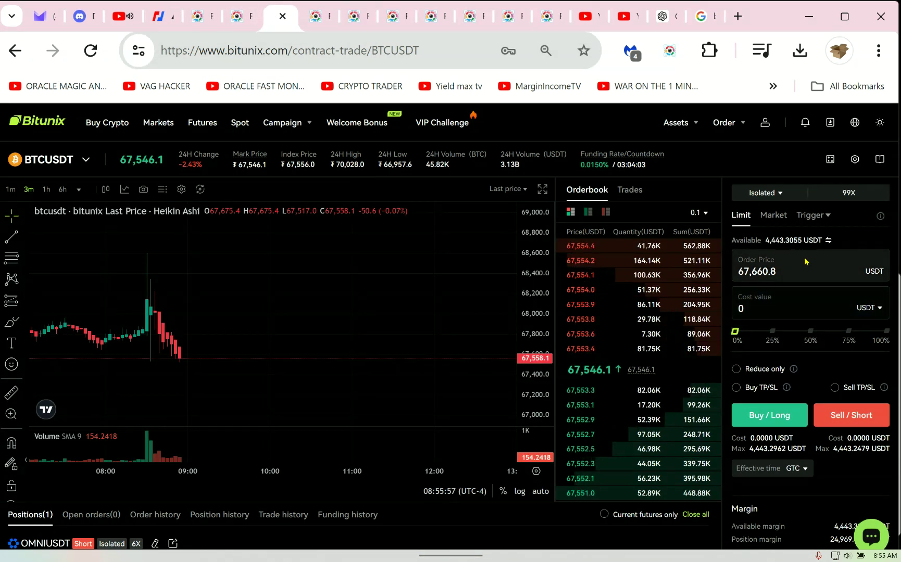
Step: Keep the BTCUSDT margin mode on Isolated and confirm it
left_click(760, 194)
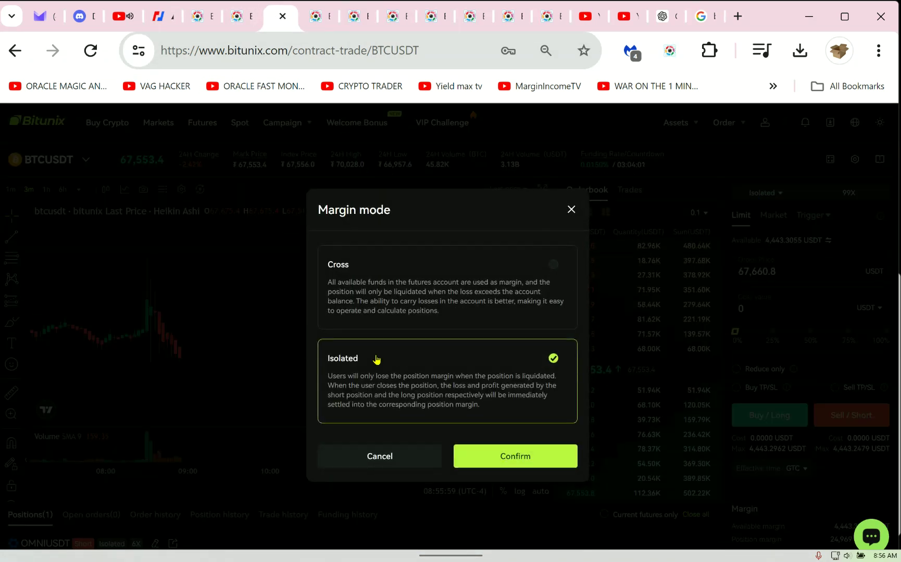
left_click(344, 299)
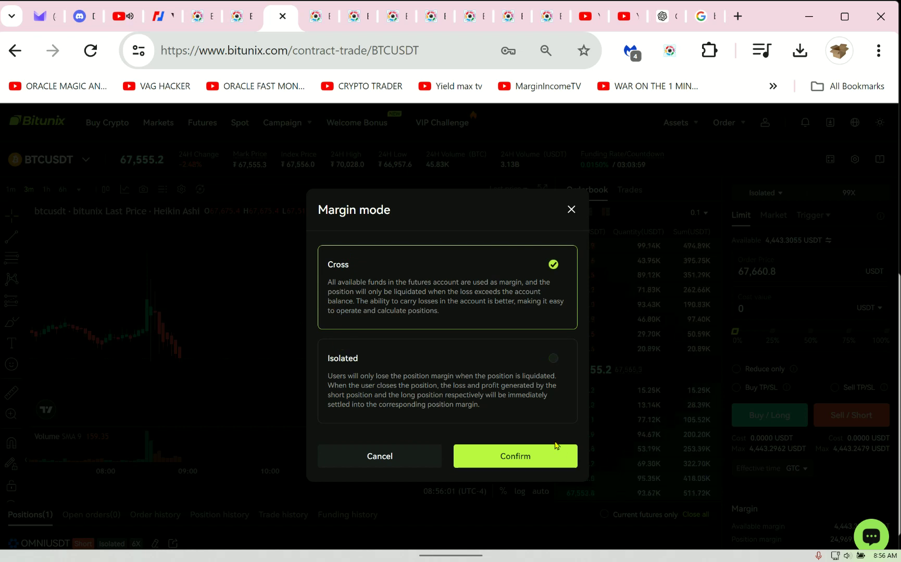
left_click(363, 376)
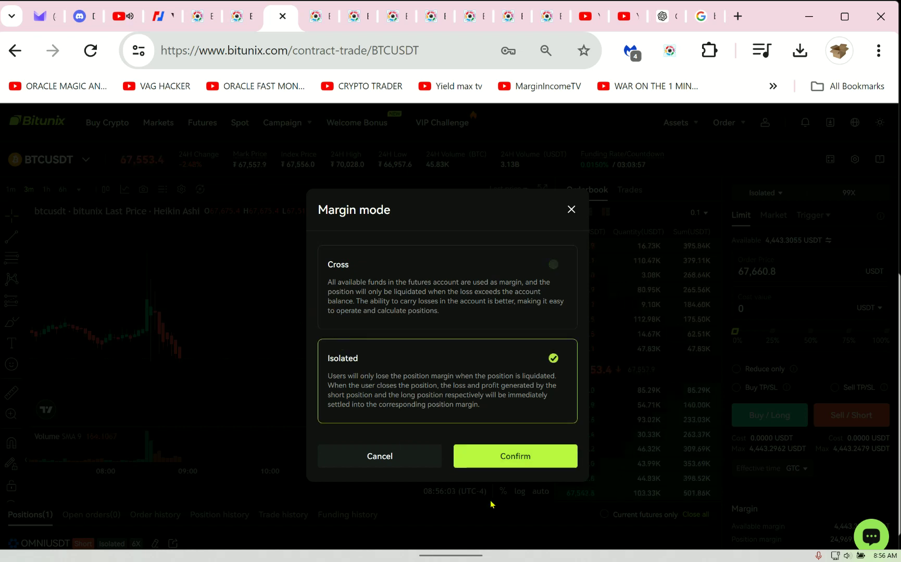
left_click(545, 463)
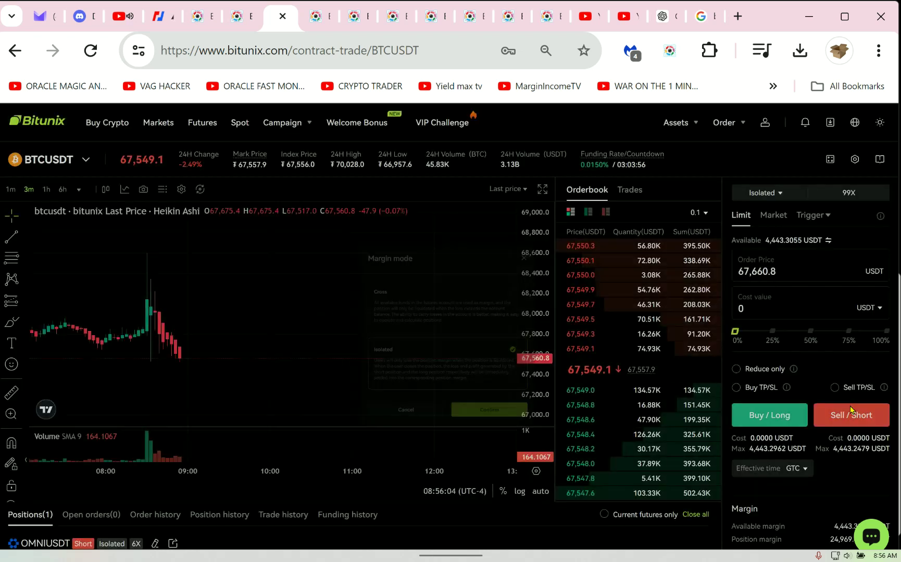
Step: Place a 111 USDT limit Sell/Short order on BTCUSDT
left_click(773, 216)
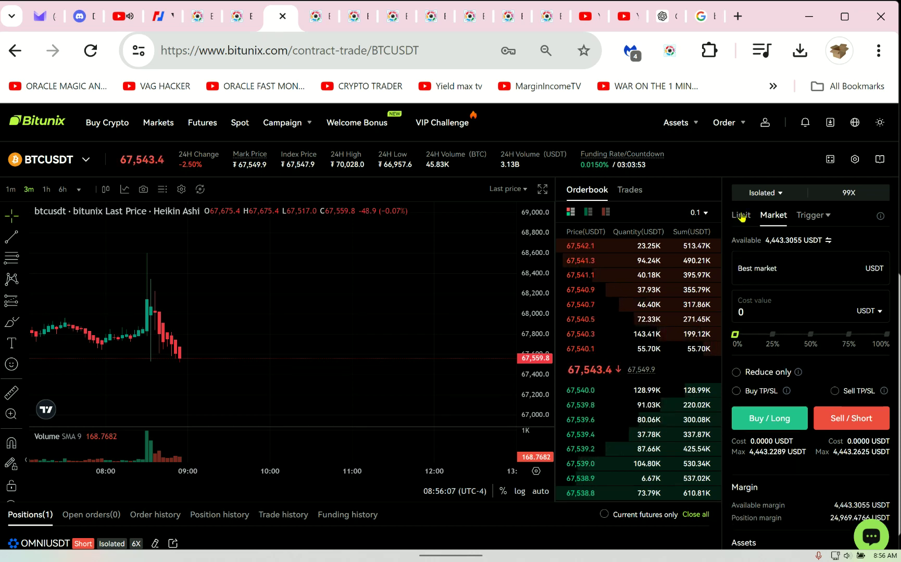
left_click(741, 216)
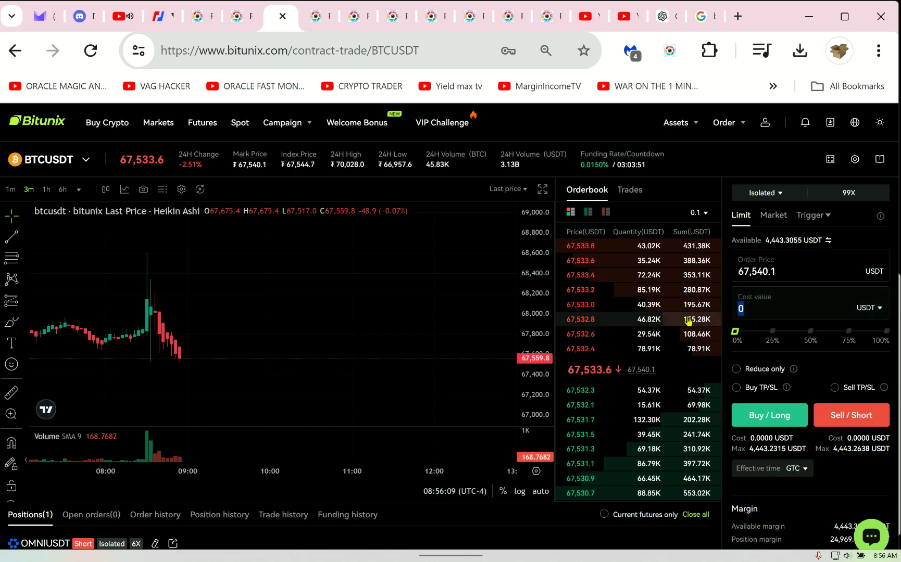
type("111")
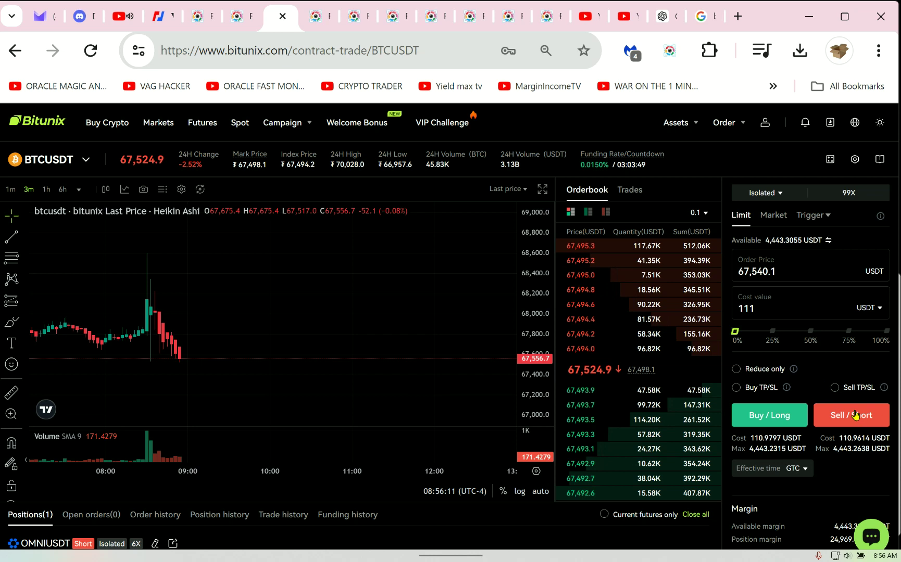
left_click(856, 415)
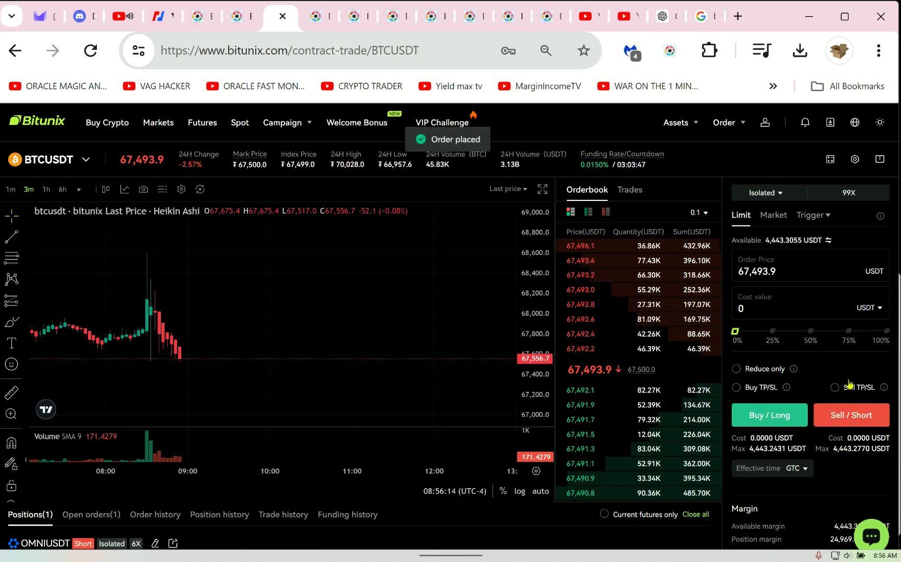
Step: Cancel all open BTCUSDT orders, removing the 111 USDT limit sell
left_click(91, 515)
scroll(312, 468, "down", 3)
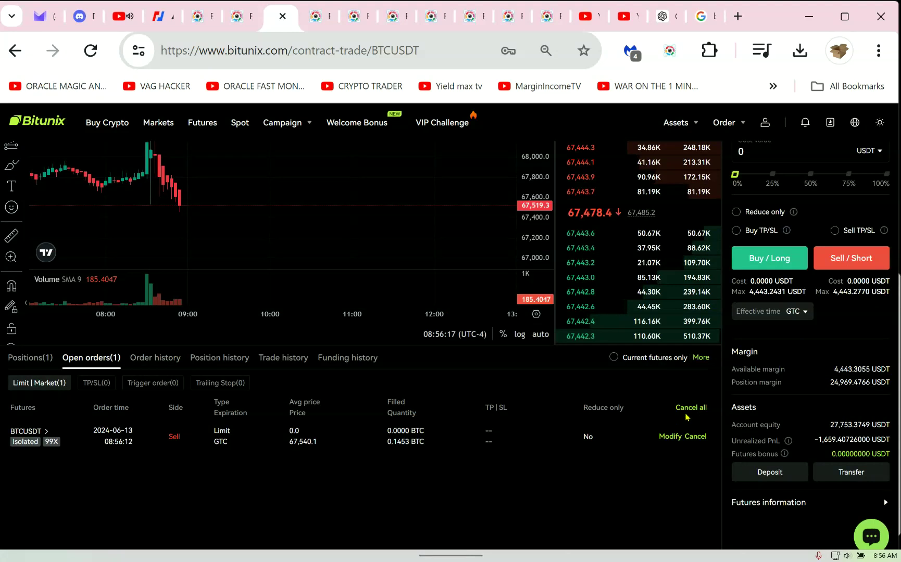
left_click(691, 408)
left_click(553, 390)
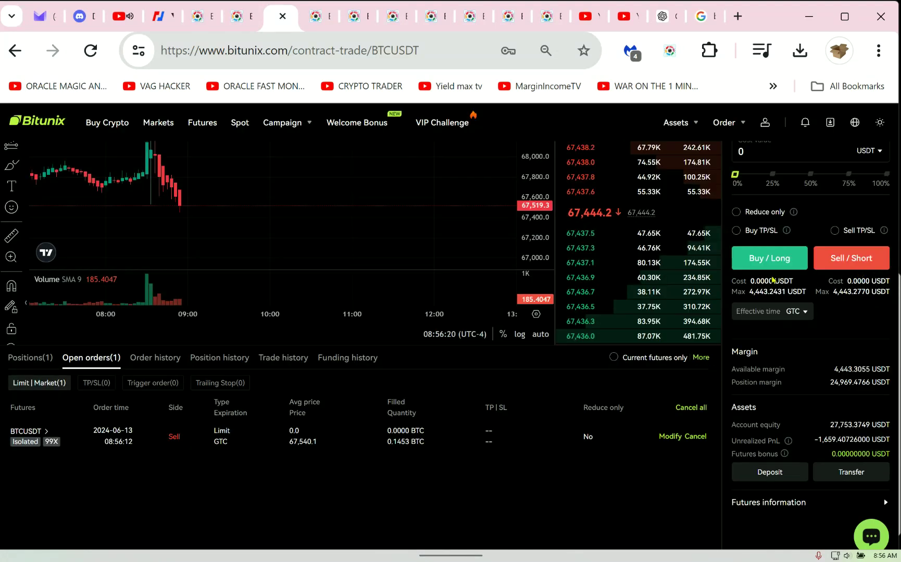
scroll(773, 280, "up", 3)
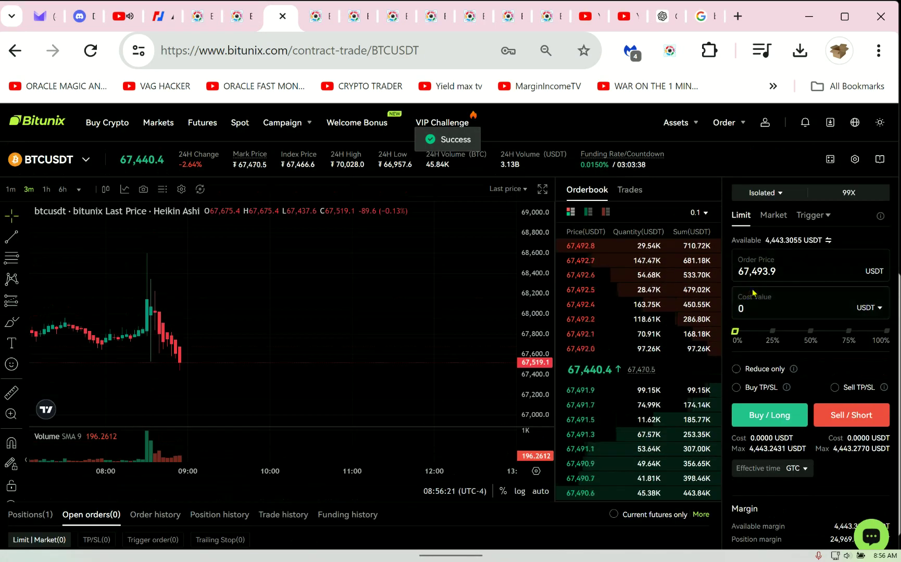
Step: Open an 11 USDT 99X BTCUSDT short and show the Positions list
left_click(750, 307)
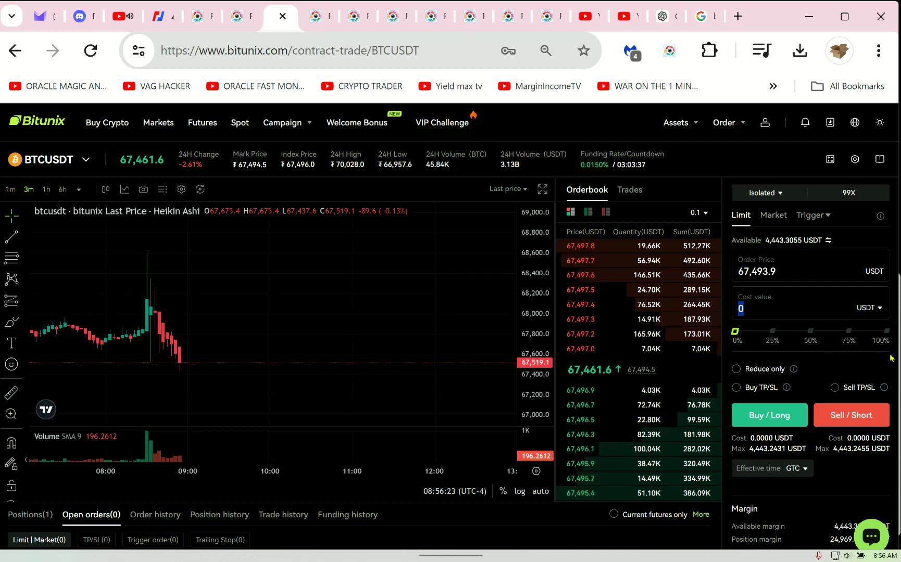
type("11")
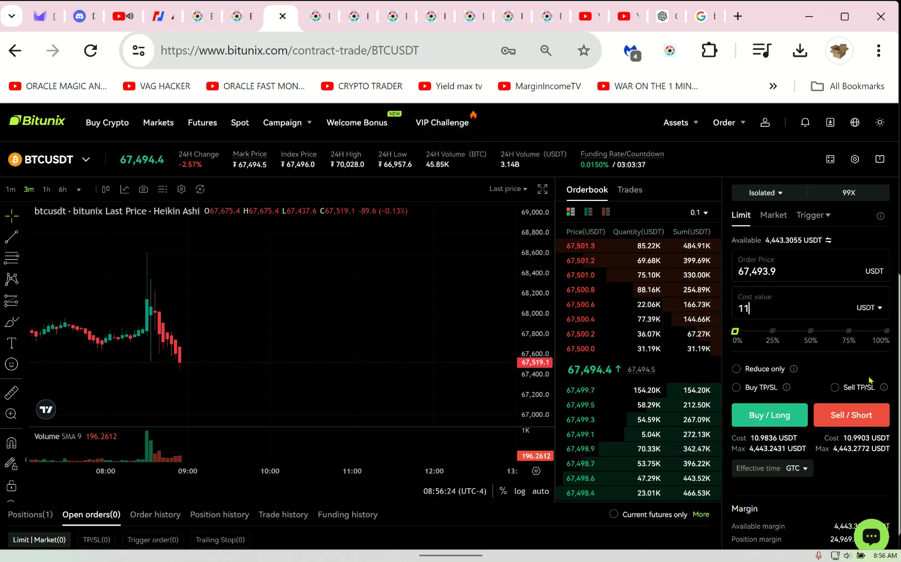
right_click(843, 422)
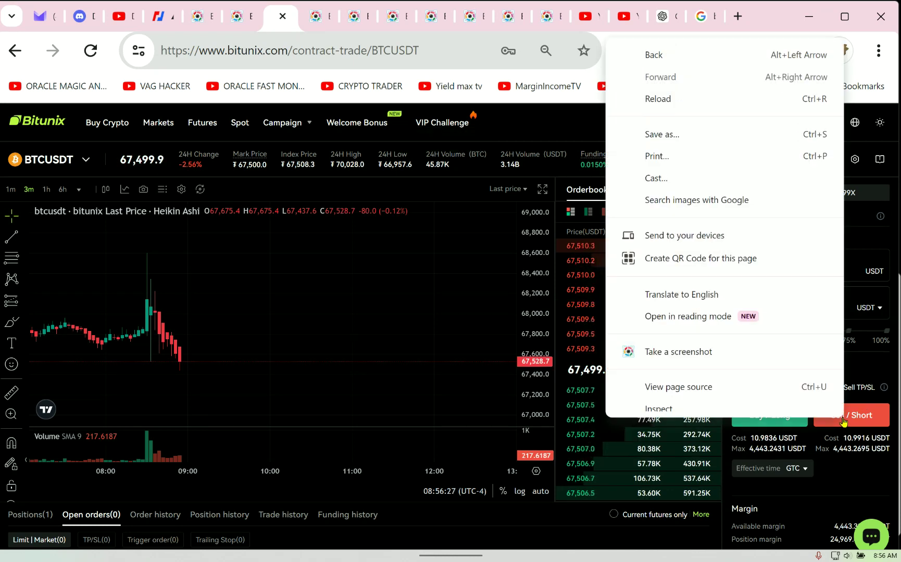
left_click(844, 421)
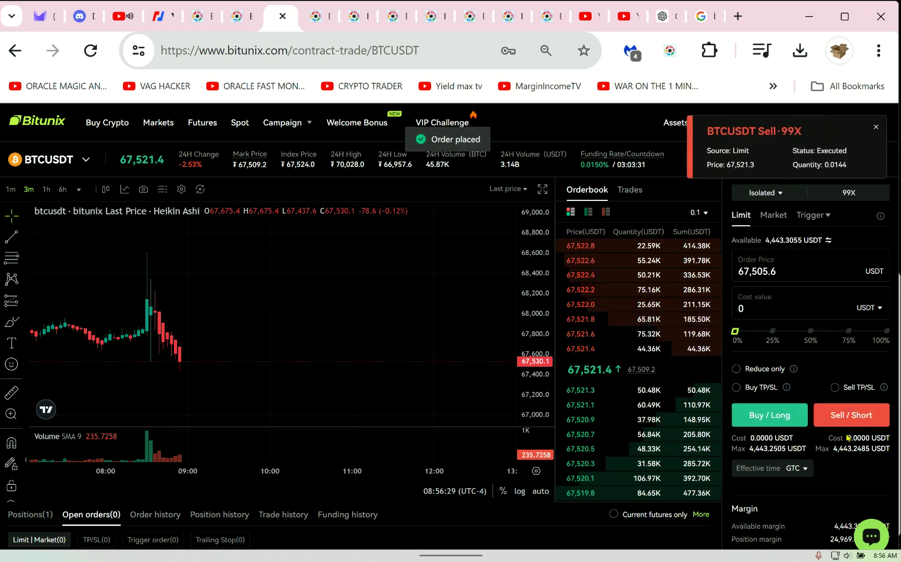
left_click(39, 515)
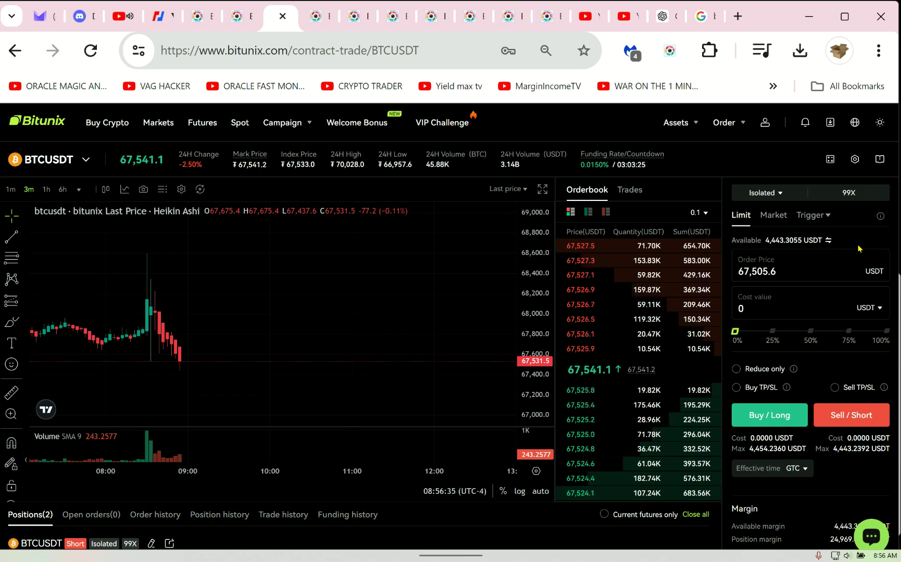
Step: Scroll down to show the short's 10.4104 margin and 67,957.1 liquidation price
scroll(859, 249, "down", 2)
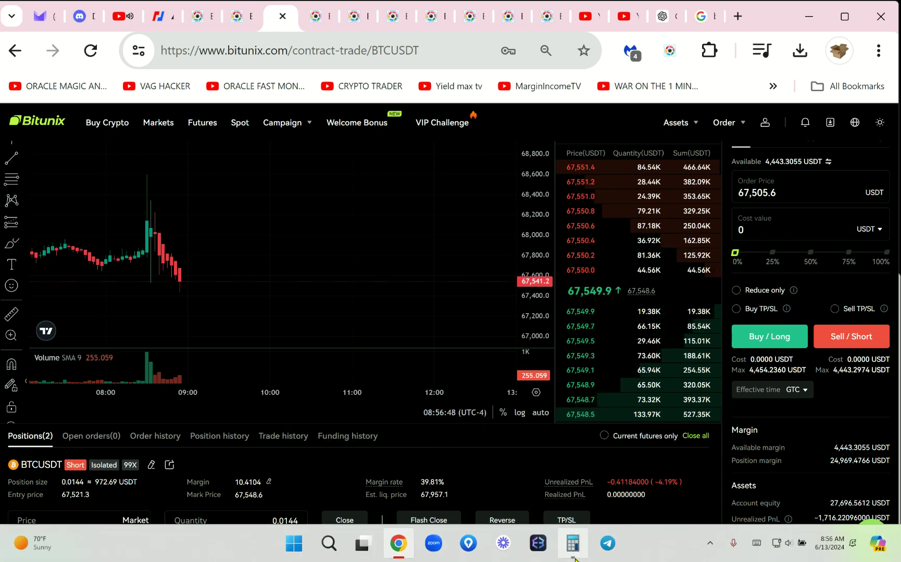
Step: Enter 67,543 in Calculator, then move it aside and bring Bitunix forward
left_click(574, 554)
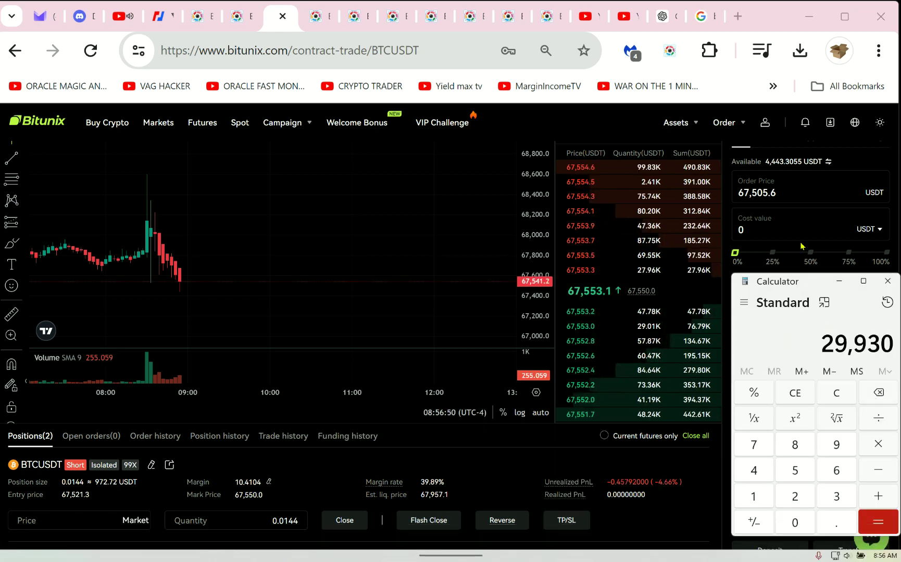
left_click_drag(792, 281, 764, 184)
left_click(817, 301)
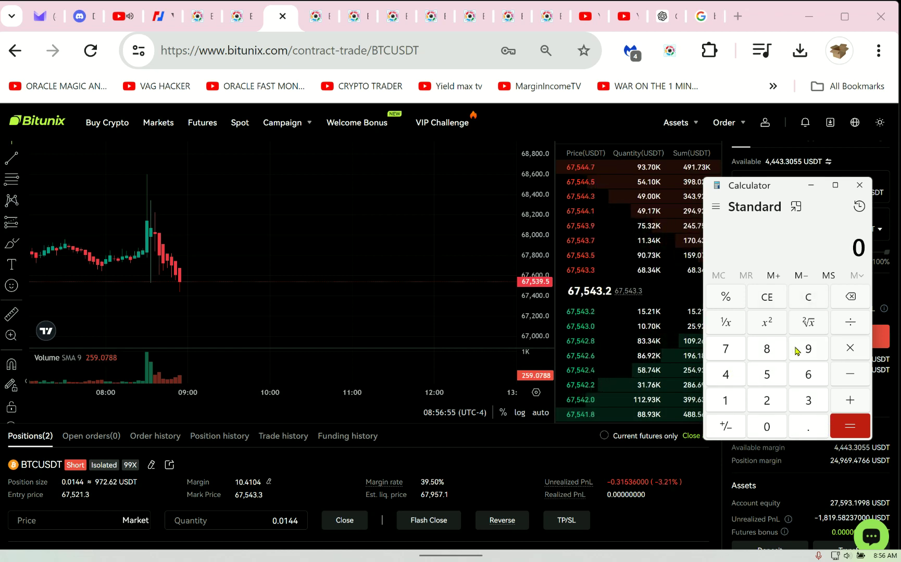
left_click(809, 375)
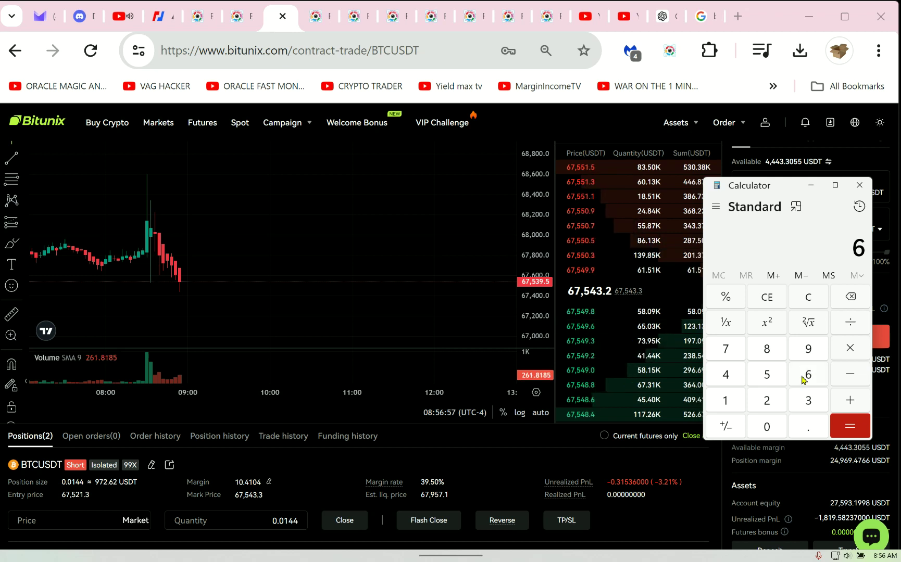
left_click(726, 349)
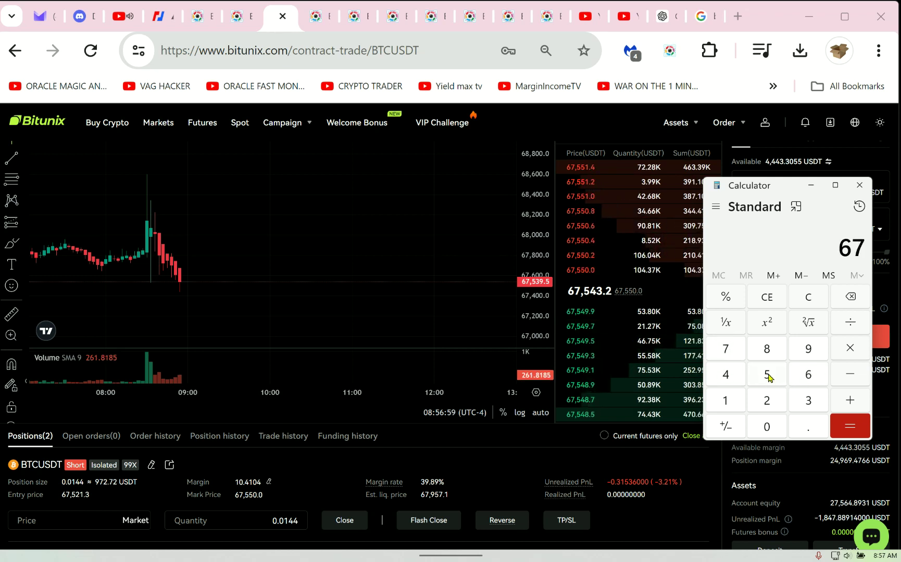
left_click(767, 375)
left_click(723, 376)
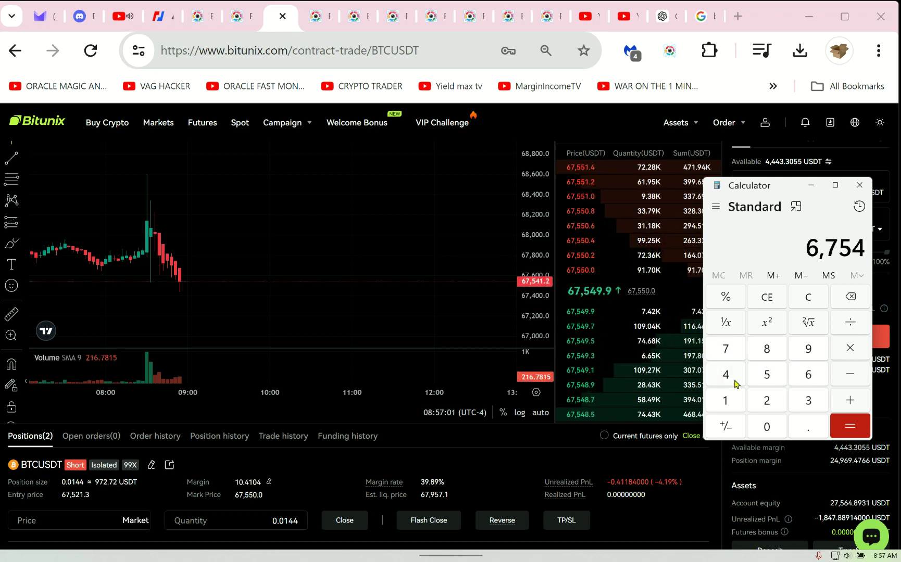
left_click(811, 402)
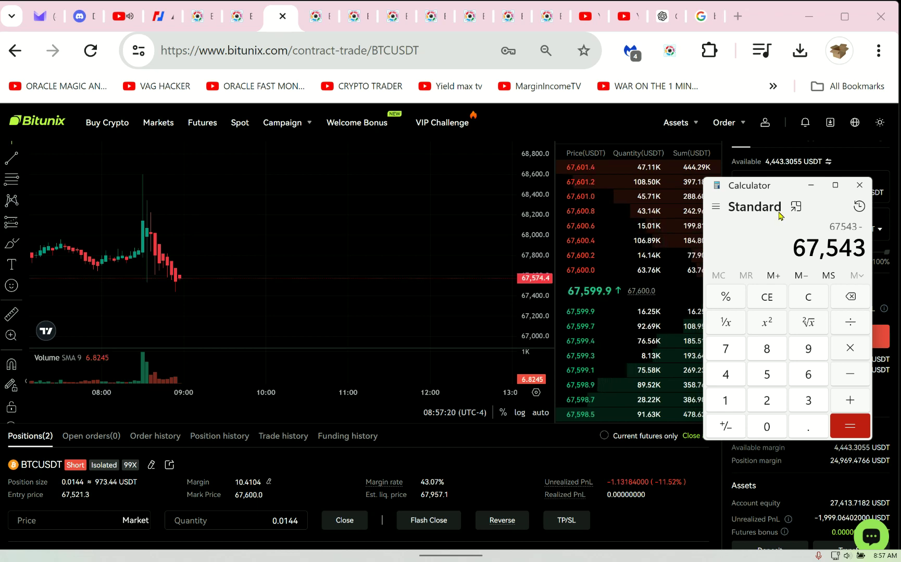
left_click_drag(801, 185, 778, 219)
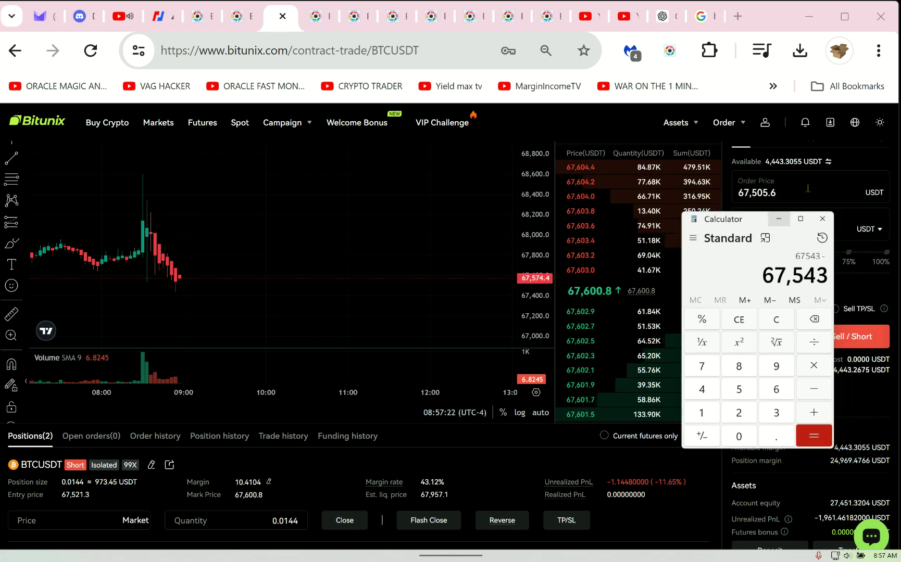
left_click(808, 188)
Step: Scroll to the Positions panel showing the 99X BTCUSDT short
scroll(749, 203, "up", 2)
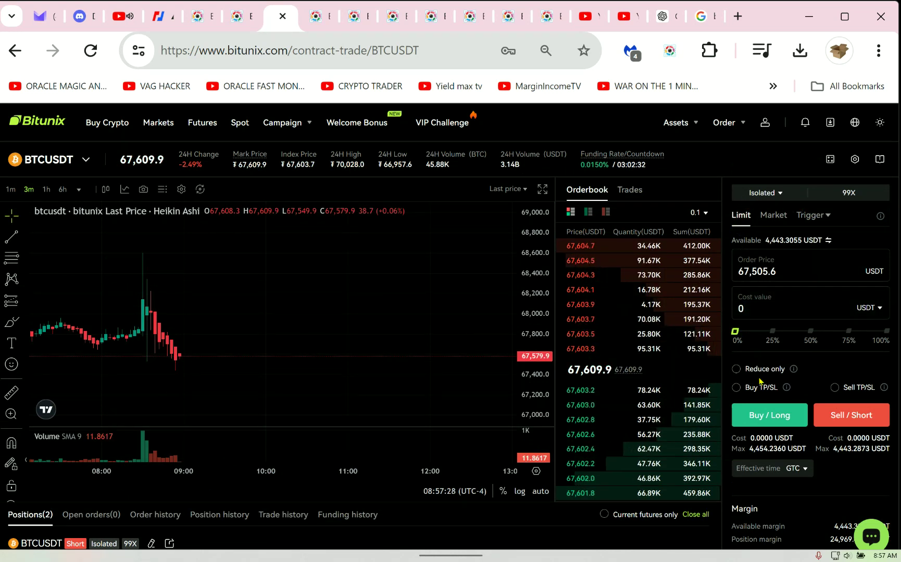
scroll(750, 372, "down", 2)
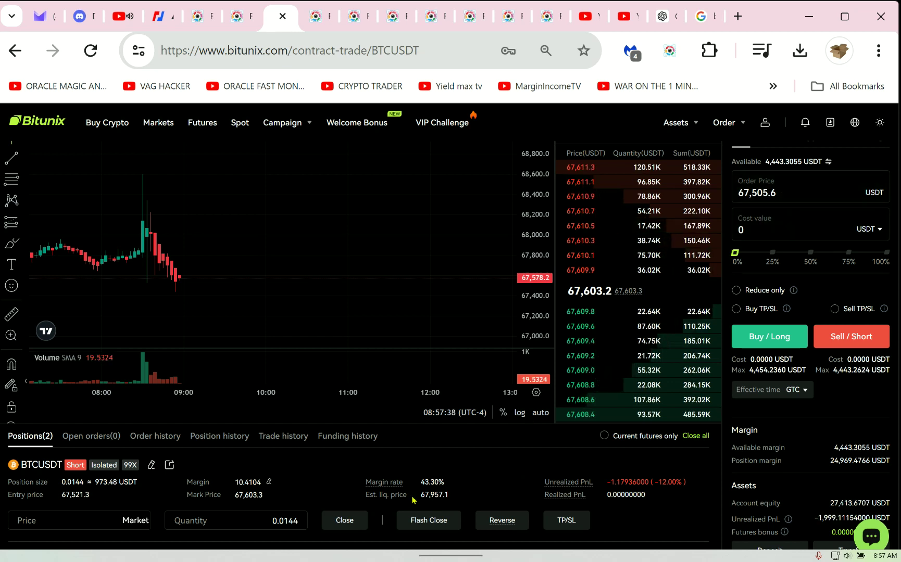
Step: Set the BTCUSDT short's leverage to 50X, raising margin to 20.0410 USDT
left_click(151, 465)
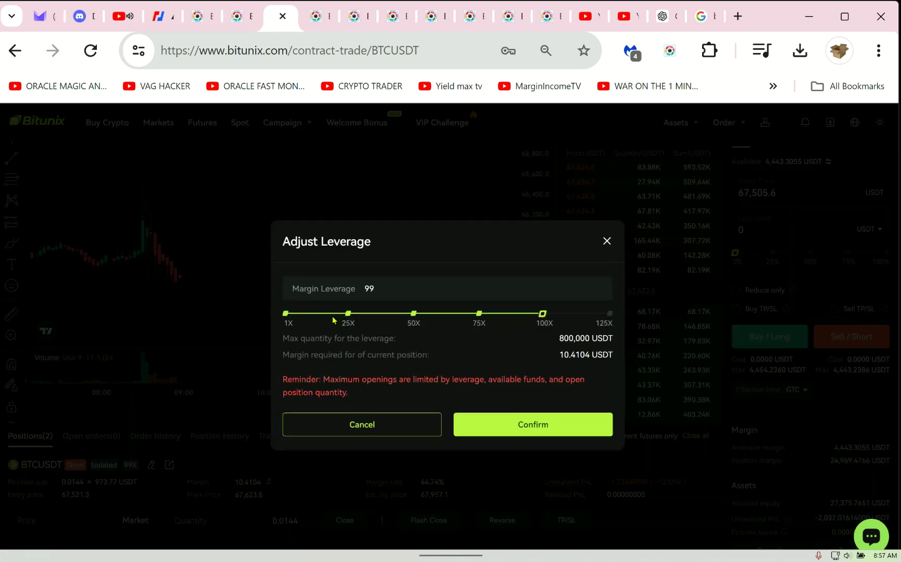
left_click(414, 314)
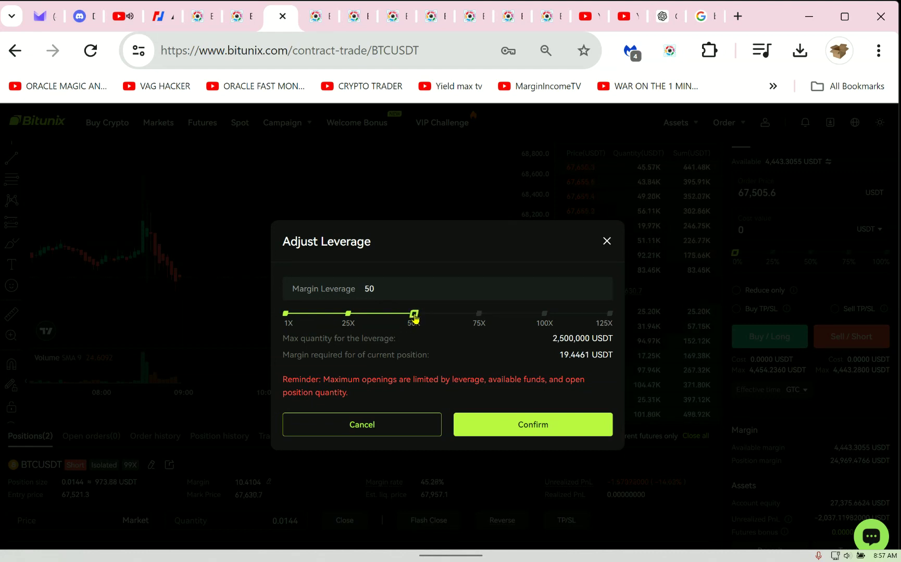
left_click(603, 428)
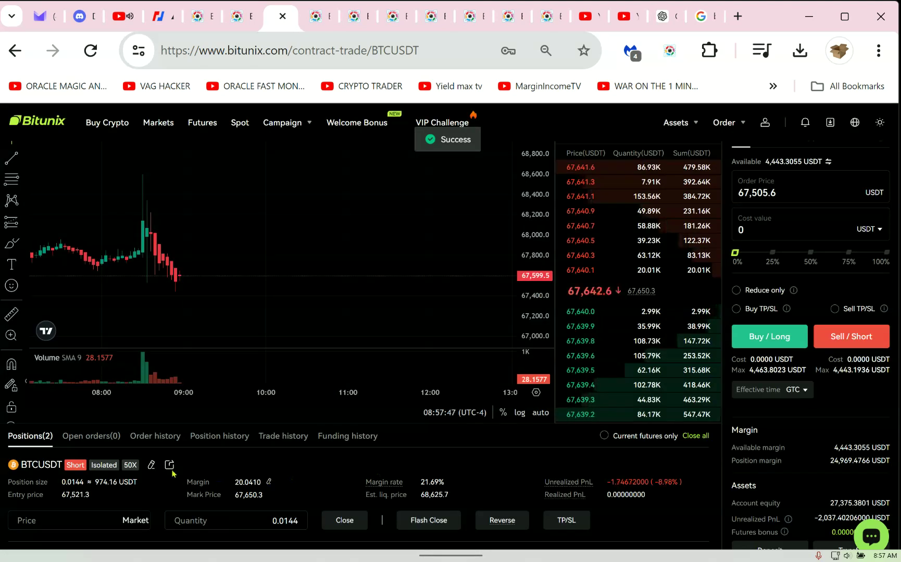
left_click(92, 436)
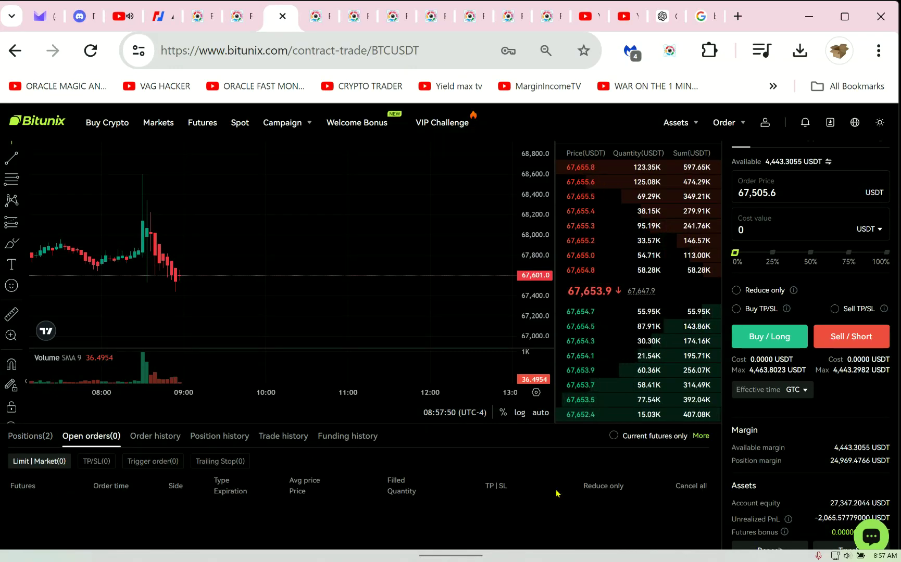
left_click(41, 439)
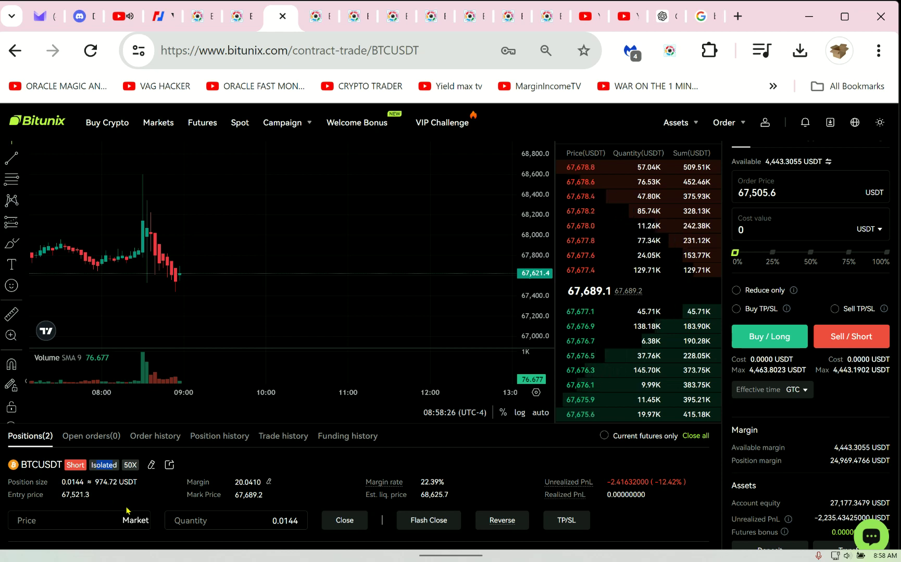
Step: Change the short's leverage from 50X to 24X, moving liquidation to 70,089.2
left_click(153, 464)
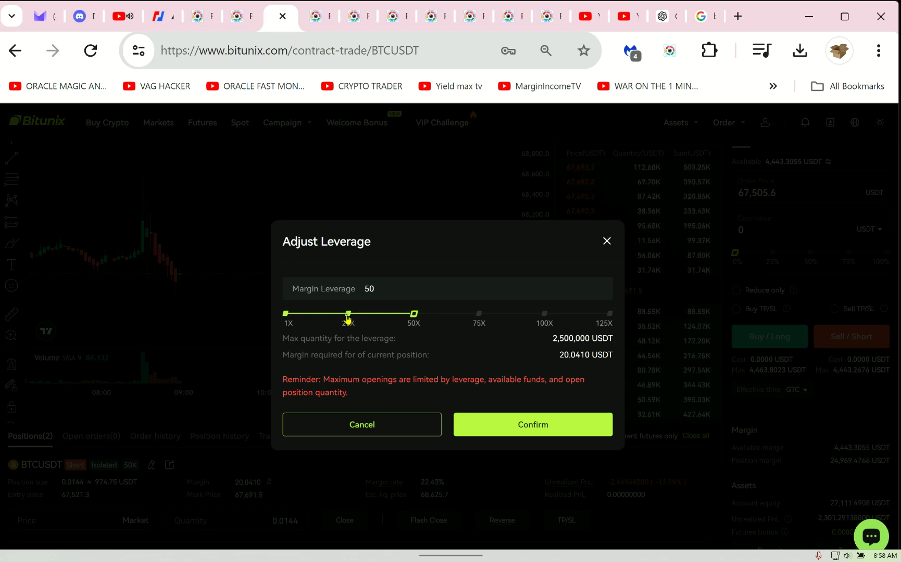
left_click(347, 317)
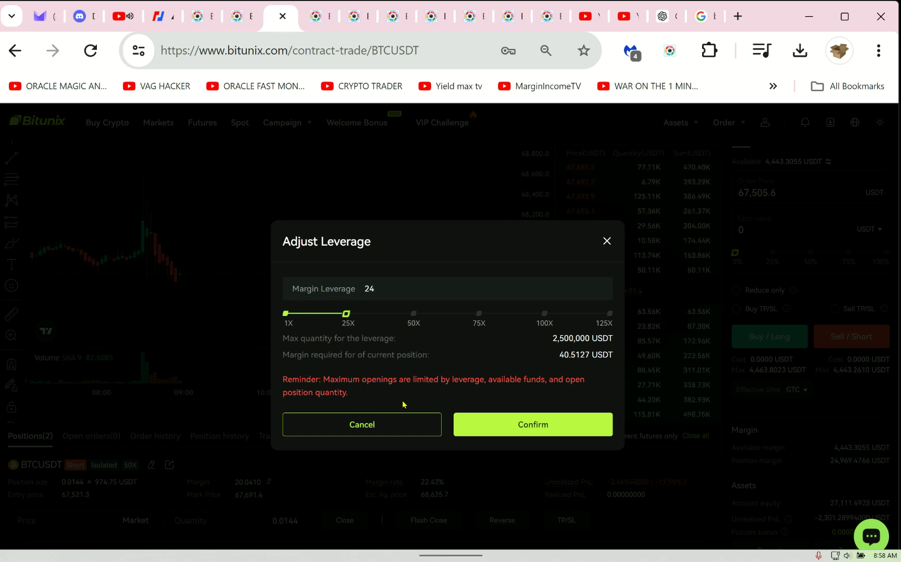
left_click(535, 428)
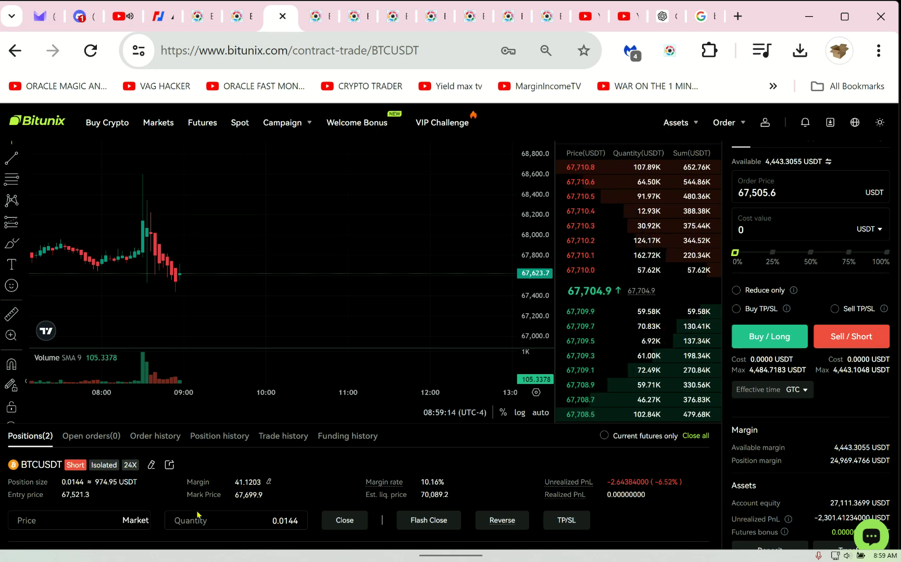
left_click(269, 484)
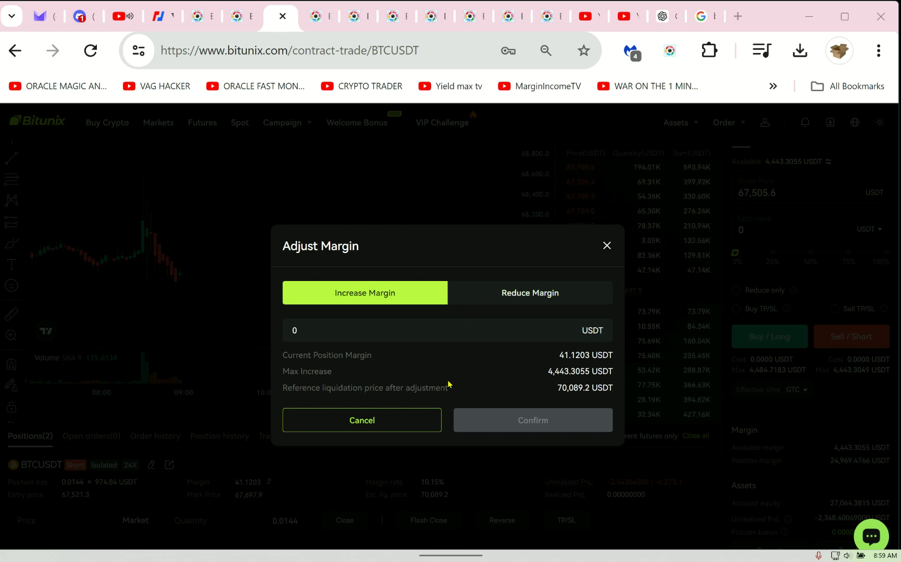
left_click_drag(547, 372, 590, 372)
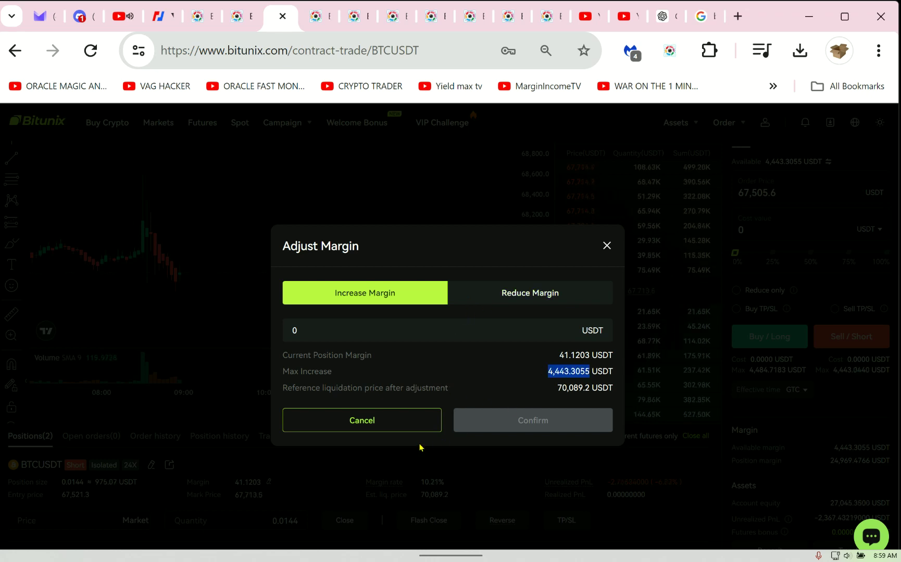
left_click(552, 398)
left_click_drag(567, 388, 596, 388)
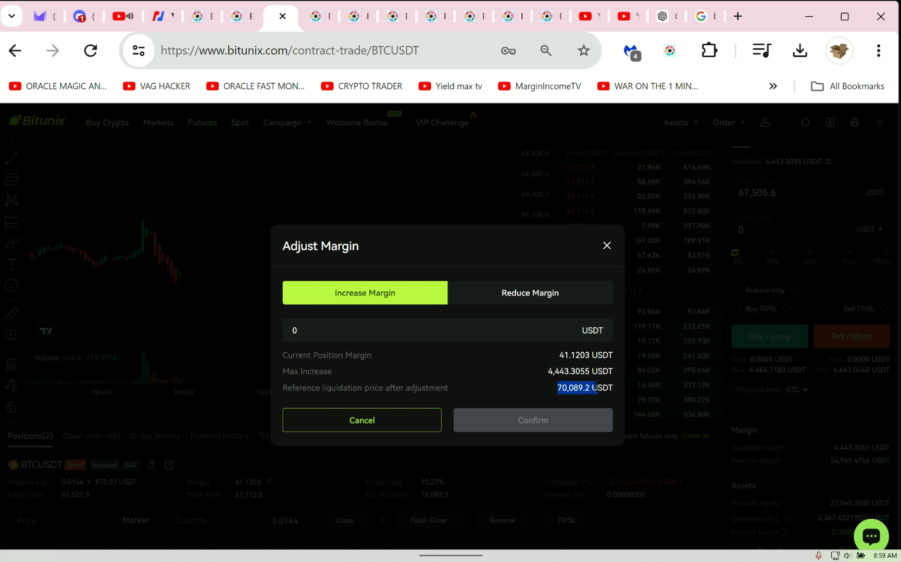
left_click(302, 331)
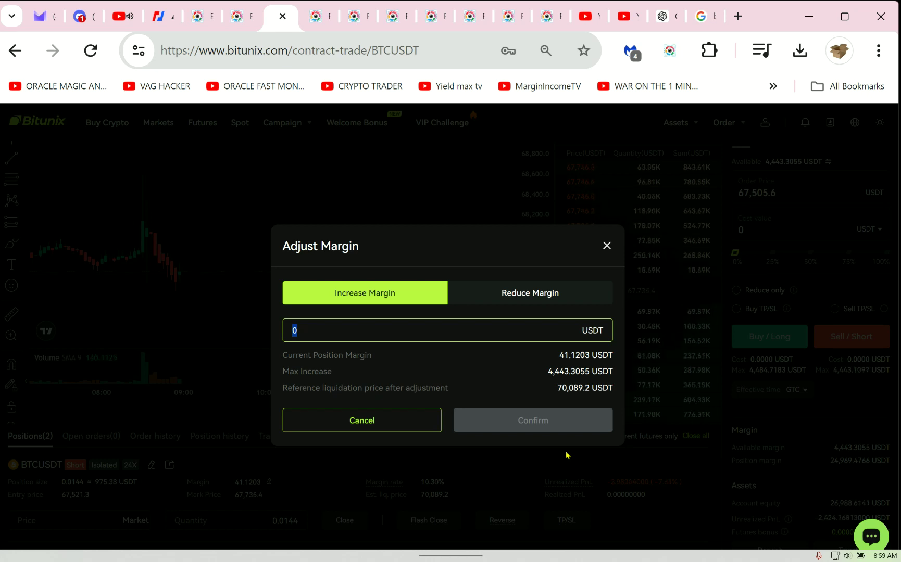
type("44")
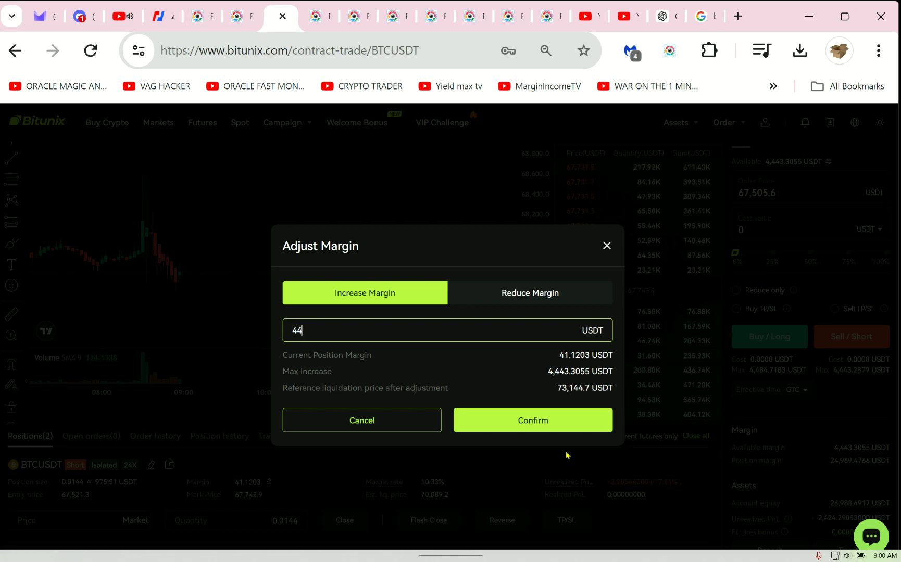
type("4")
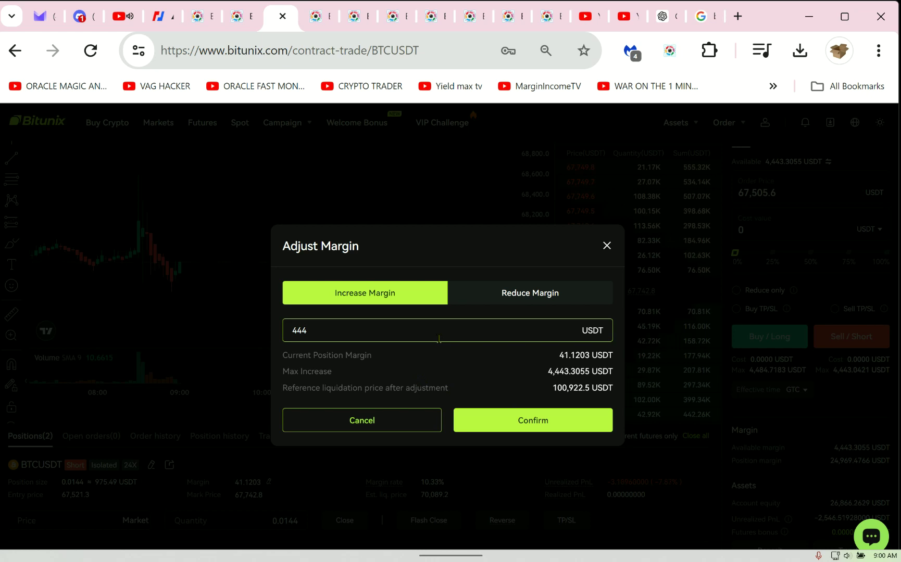
left_click(604, 248)
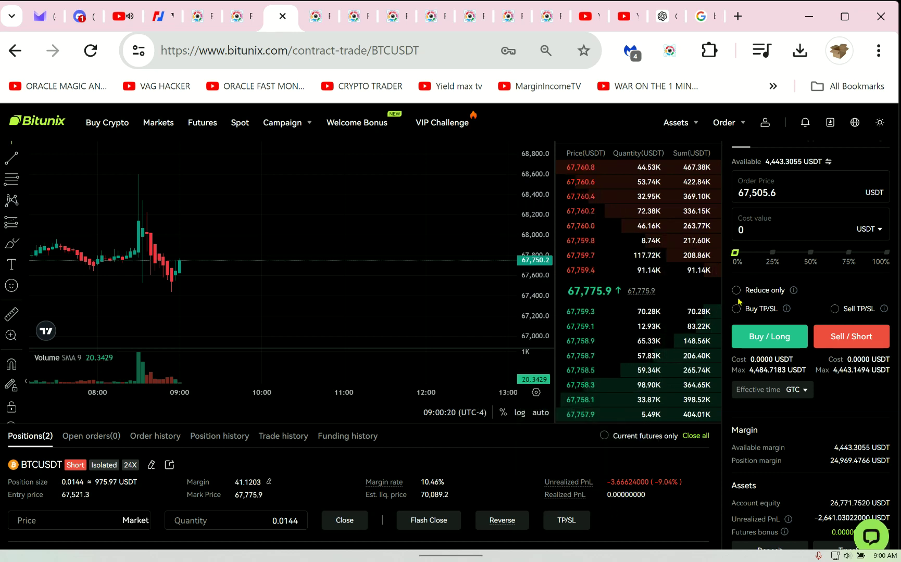
scroll(897, 334, "up", 2)
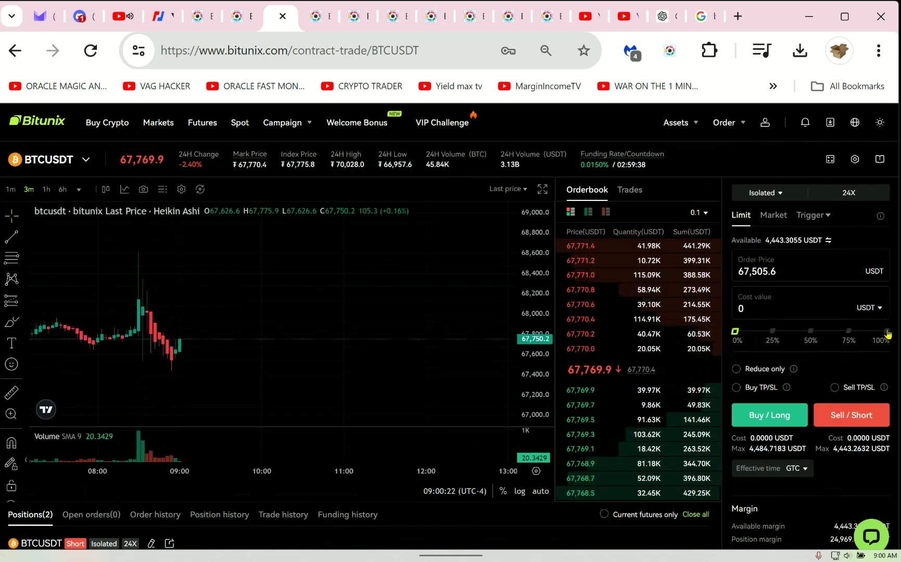